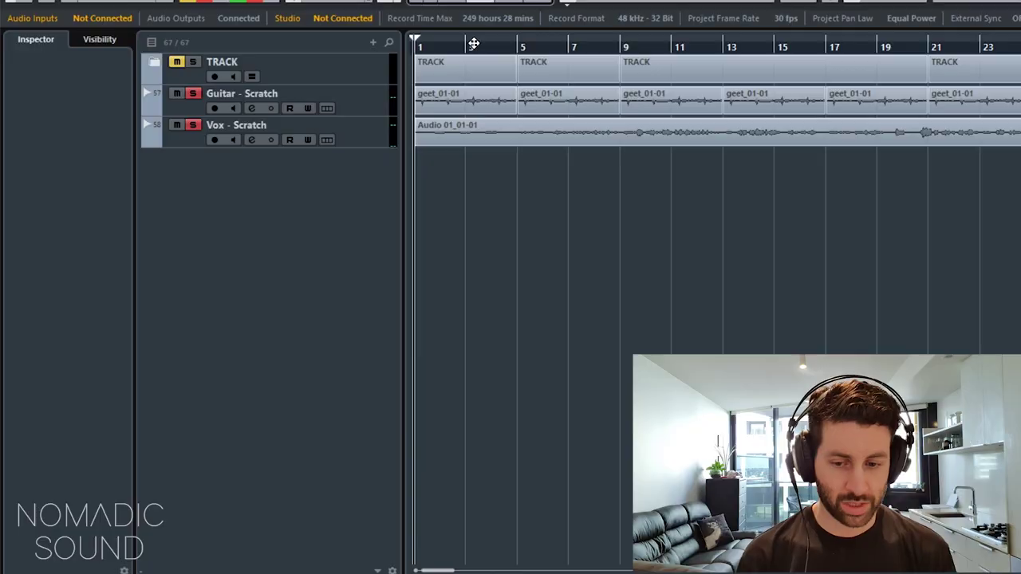
Audition the Guitar - Scratch and Vox - Scratch tracks from bar 1, then clear the selection
click(339, 107)
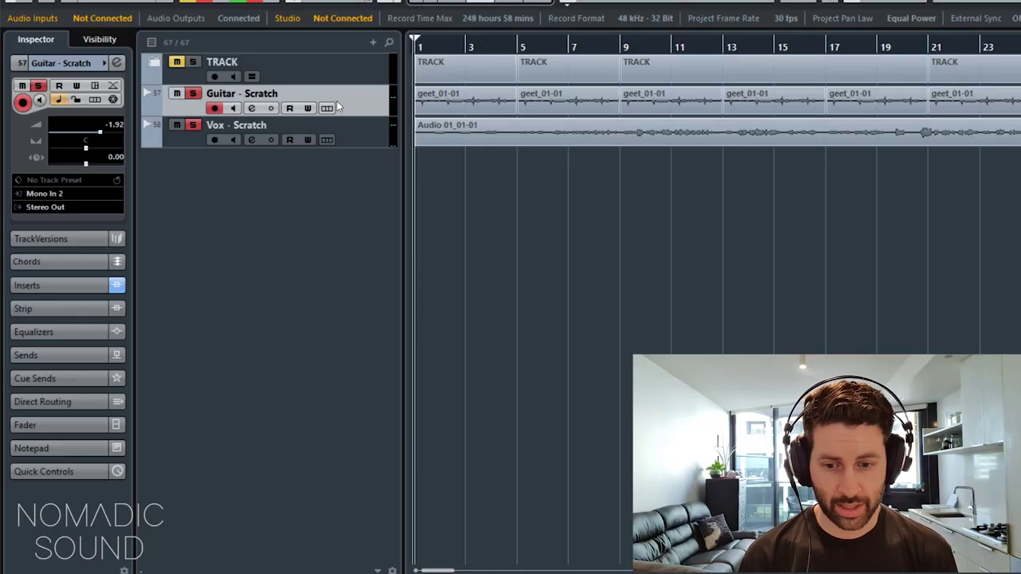
click(378, 136)
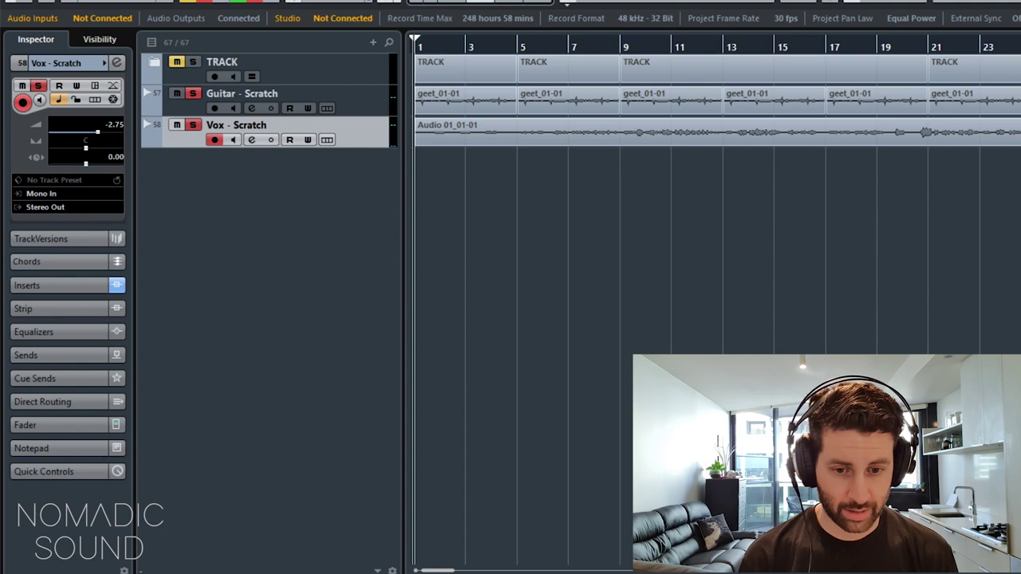
click(517, 5)
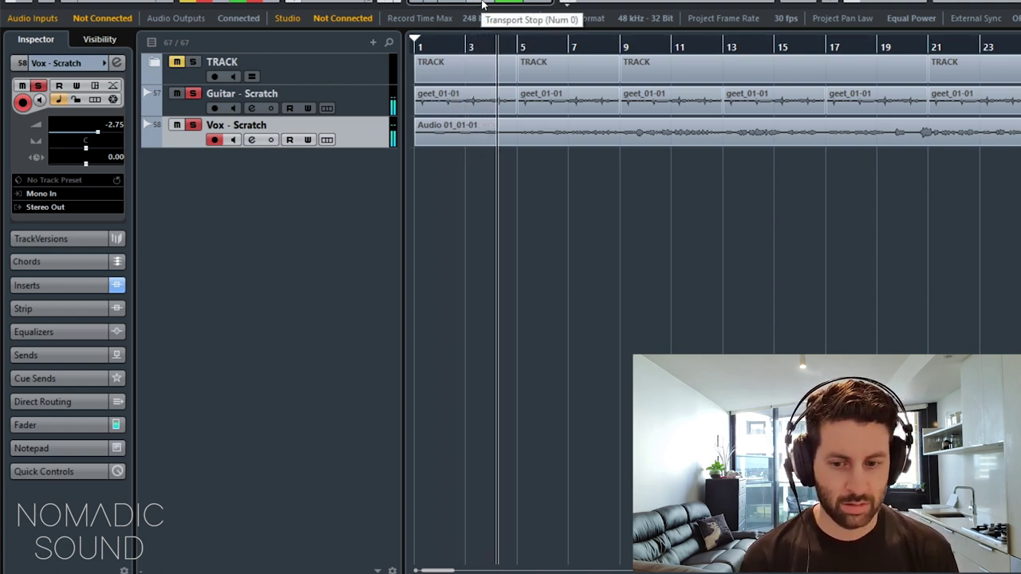
click(482, 4)
click(631, 245)
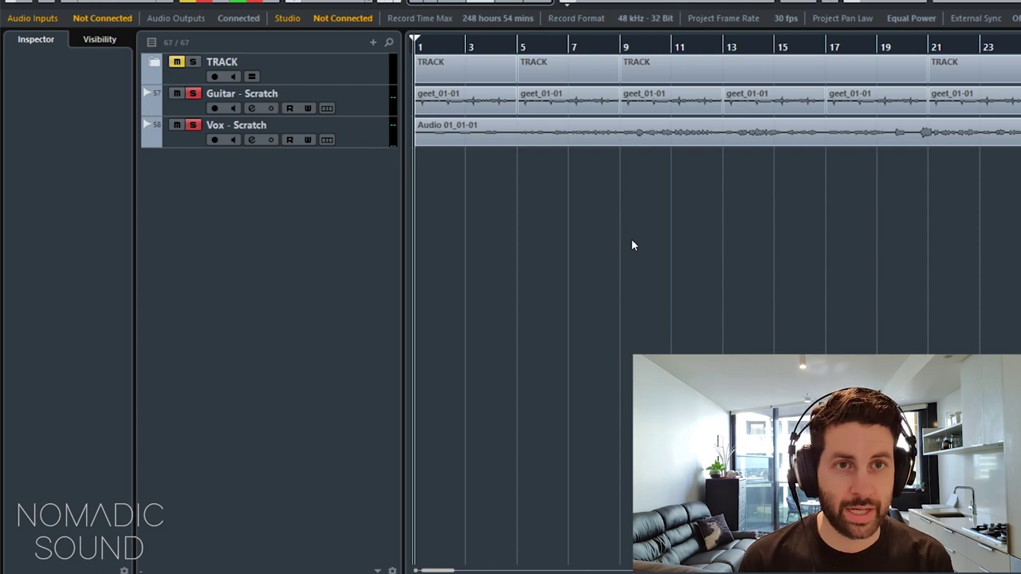
Bring back the Piano 1 track with undo and play the song from bar 1
key(ctrl+z)
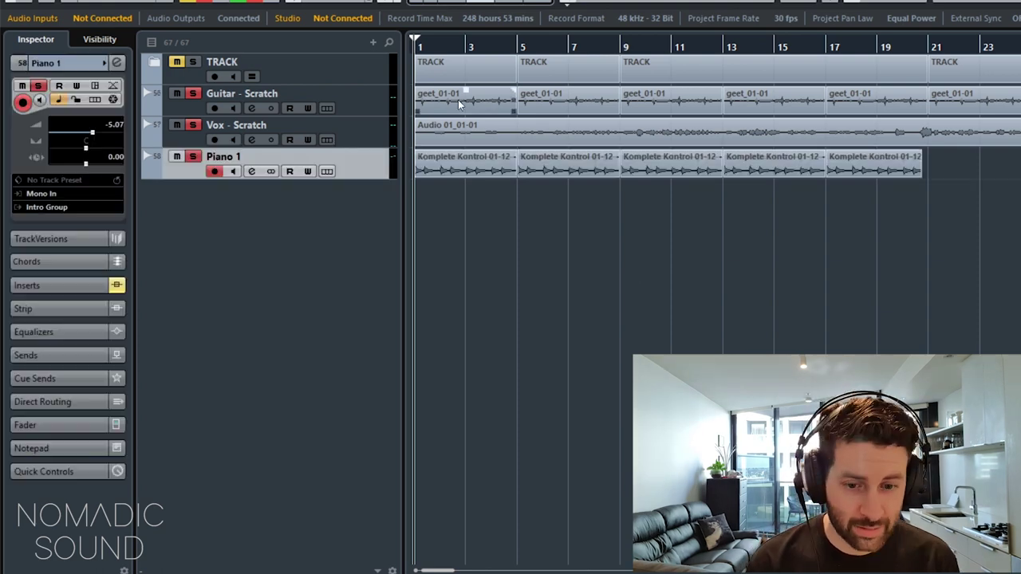
key(space)
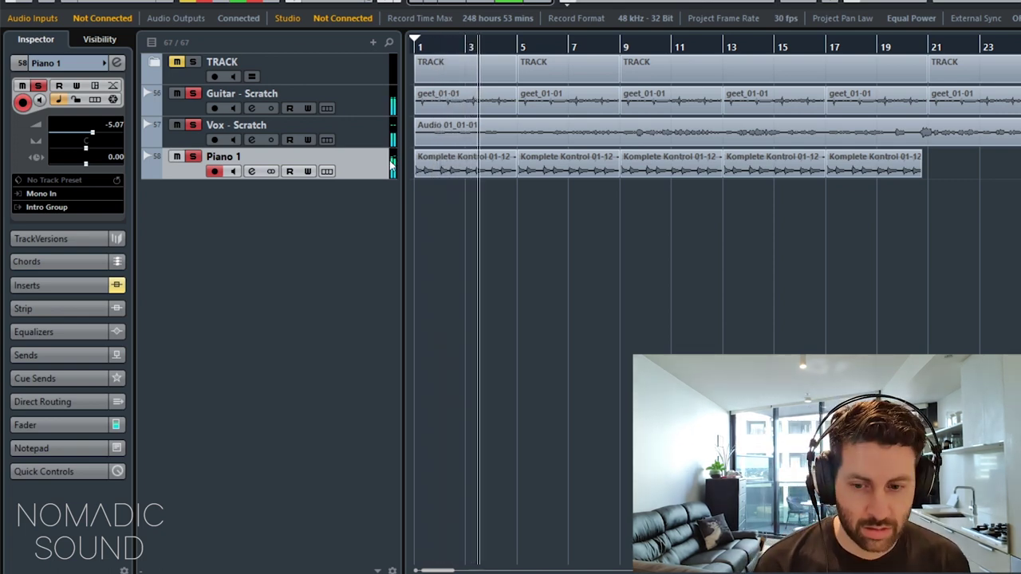
key(space)
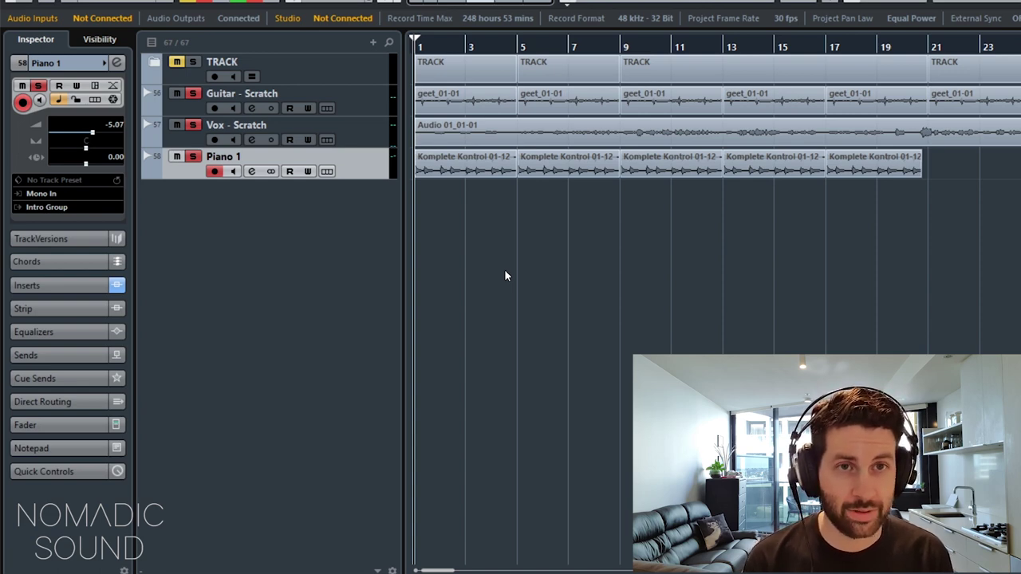
key(space)
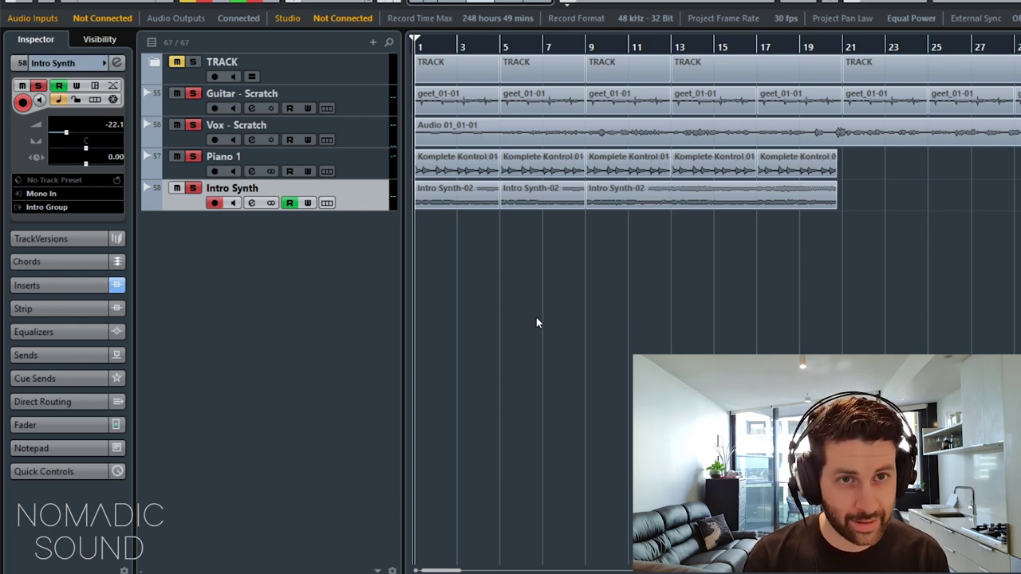
Play the intro from the start, then stop playback
key(space)
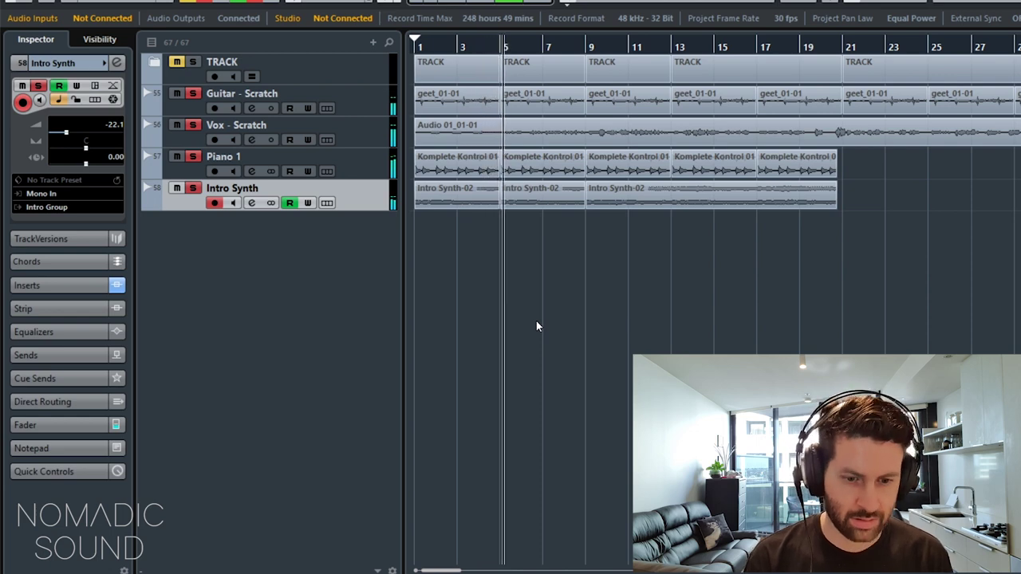
key(space)
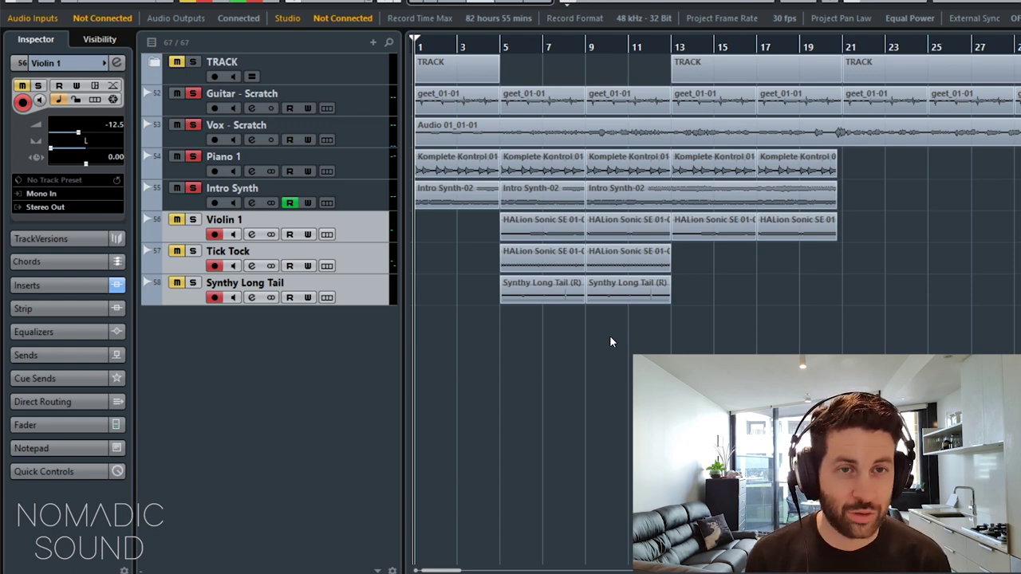
Loop bars 5–9 and solo Violin 1, Tick Tock and Synthy Long Tail while the loop plays
key(space)
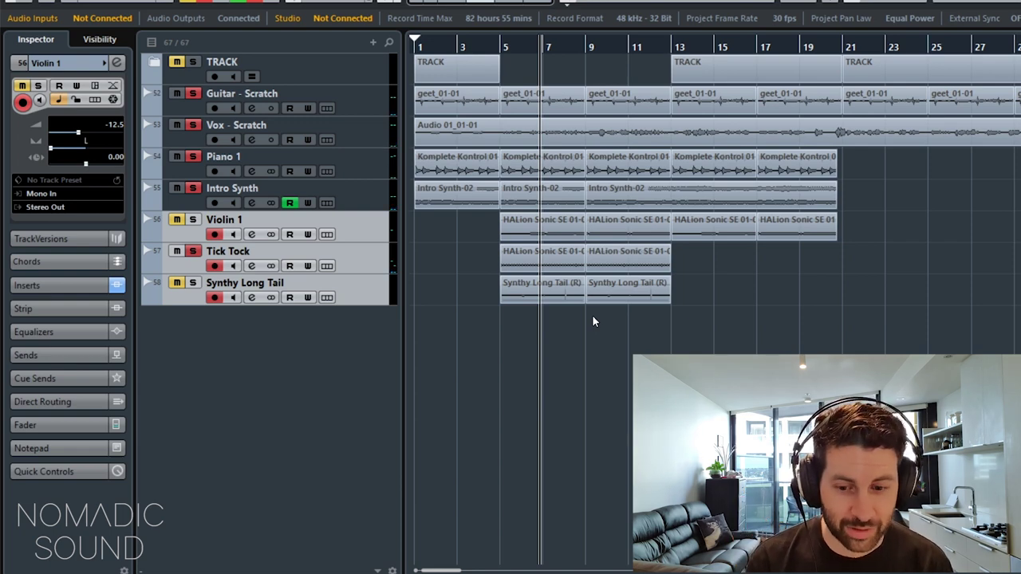
key(space)
key(s)
key(slash)
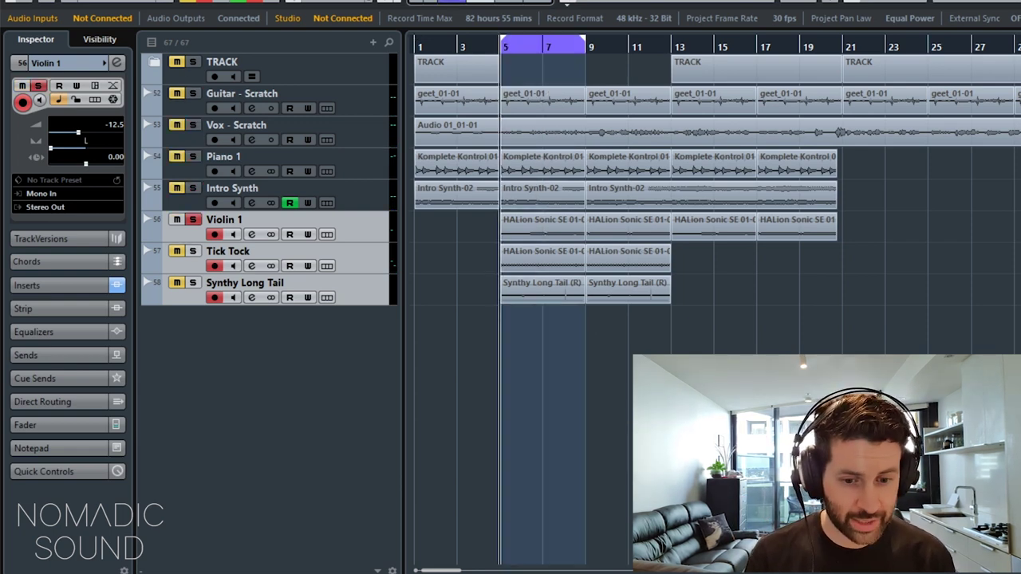
key(space)
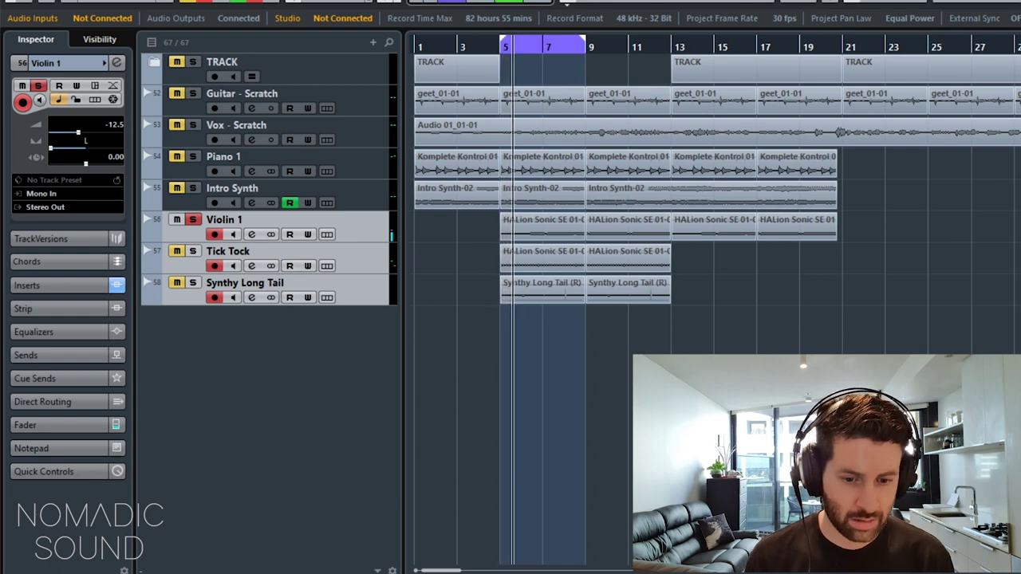
click(192, 251)
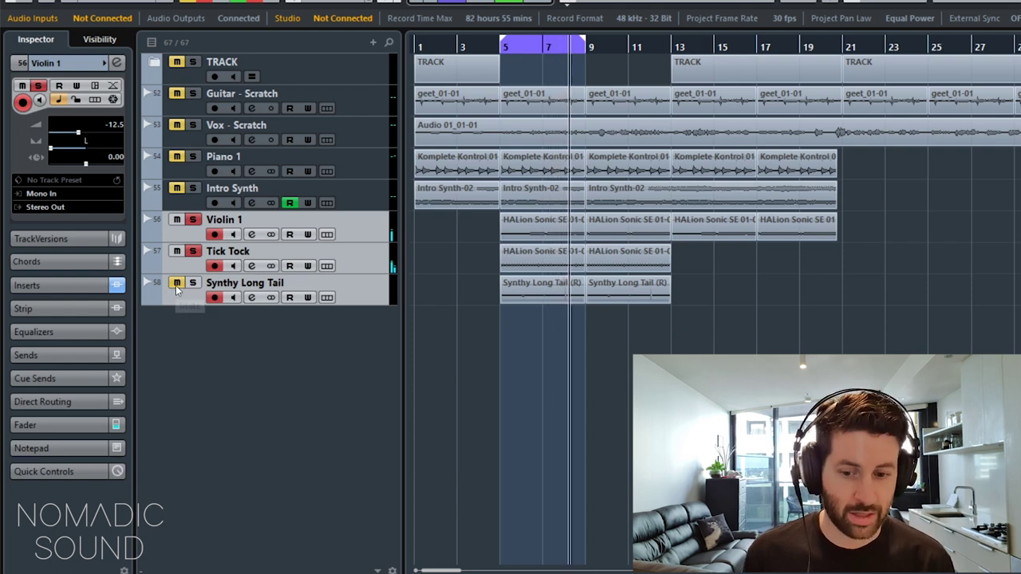
click(192, 282)
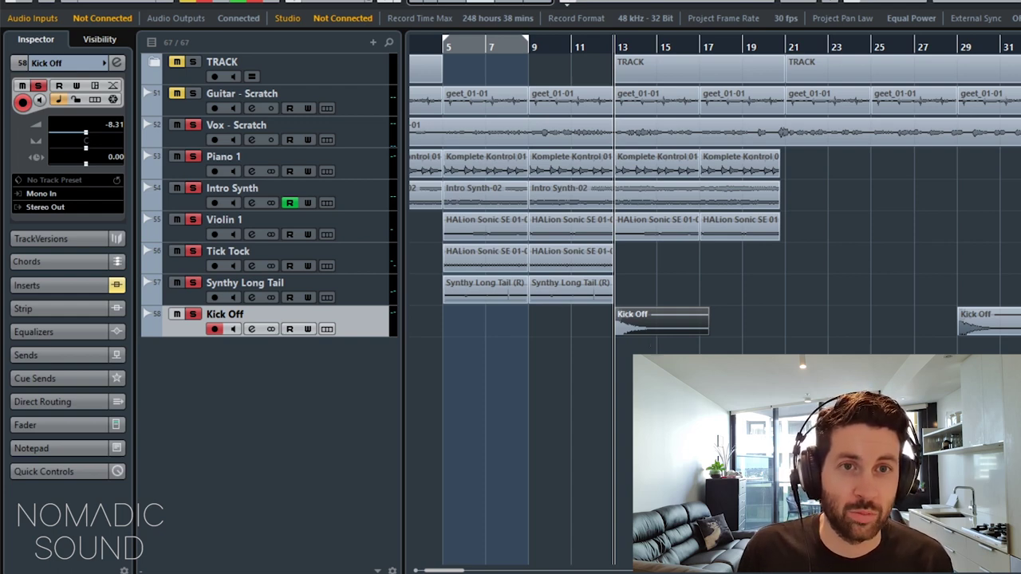
click(594, 48)
key(space)
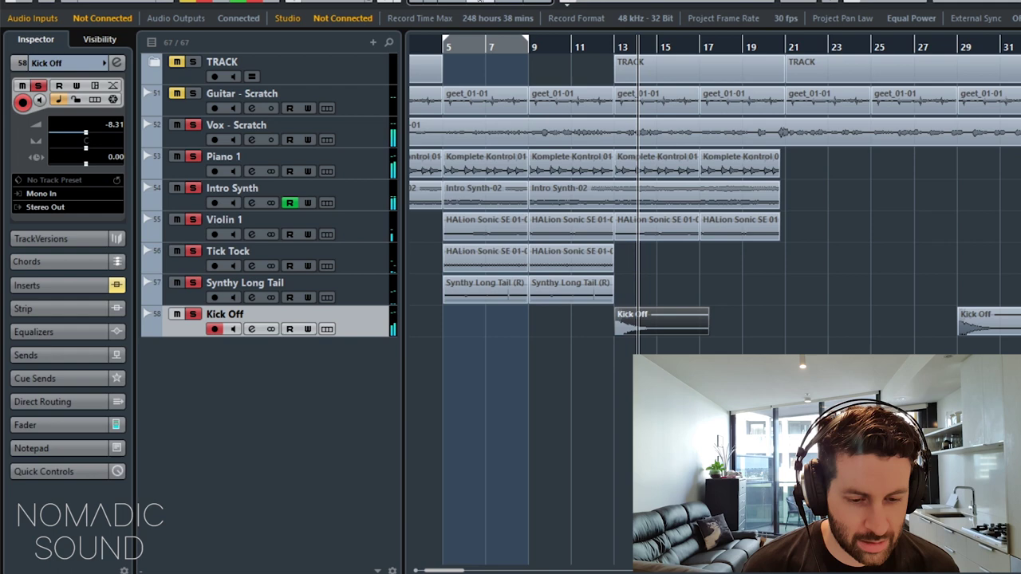
click(611, 48)
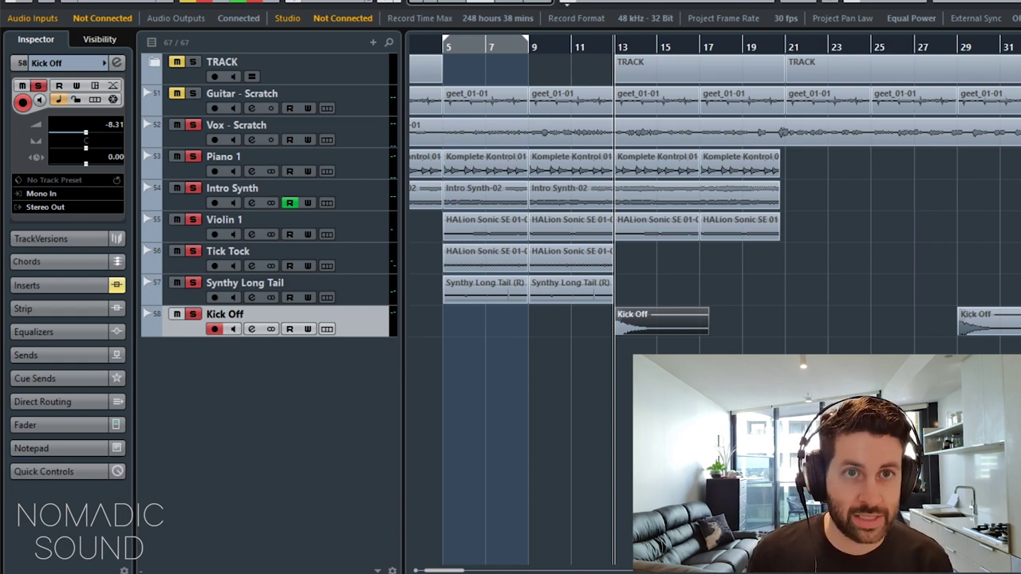
click(619, 291)
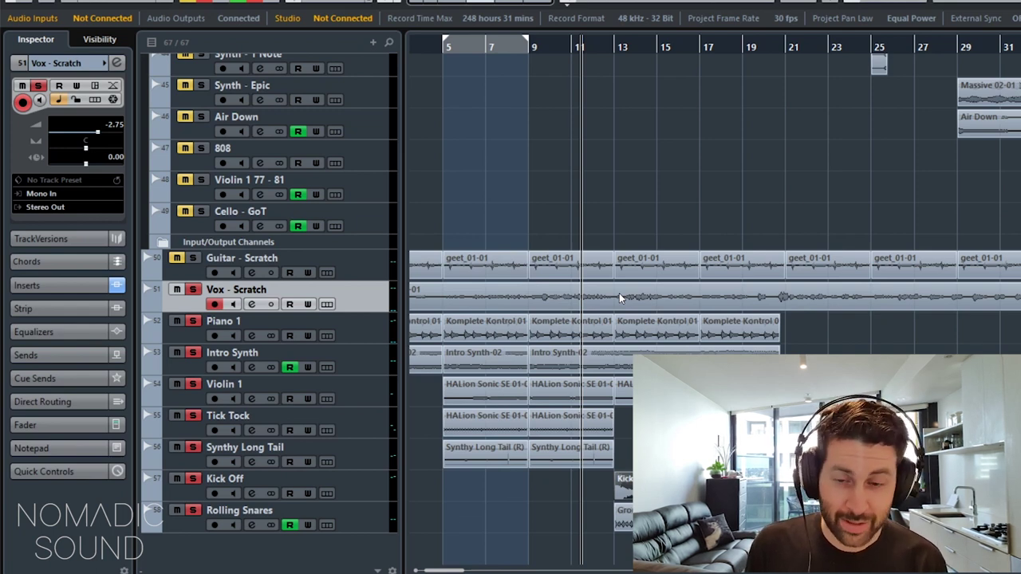
Mute the Vox - Scratch track and play from around bar 11
click(193, 290)
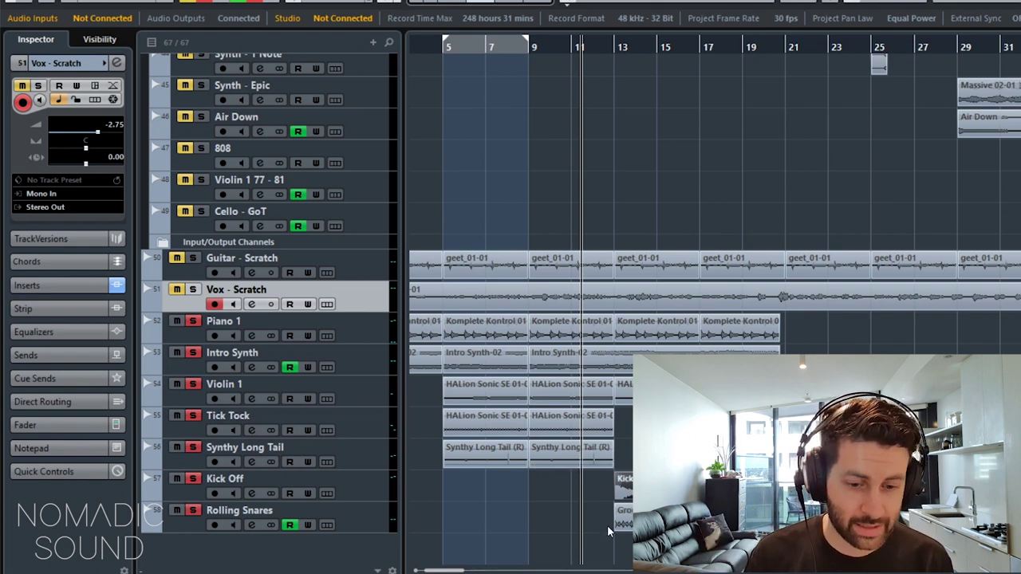
key(space)
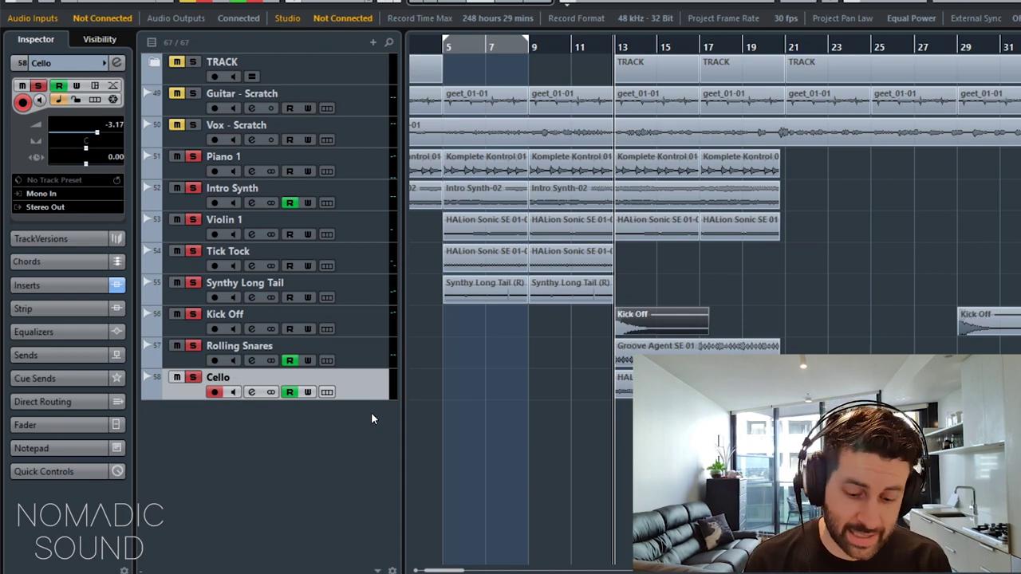
Play the chorus from bar 13
key(space)
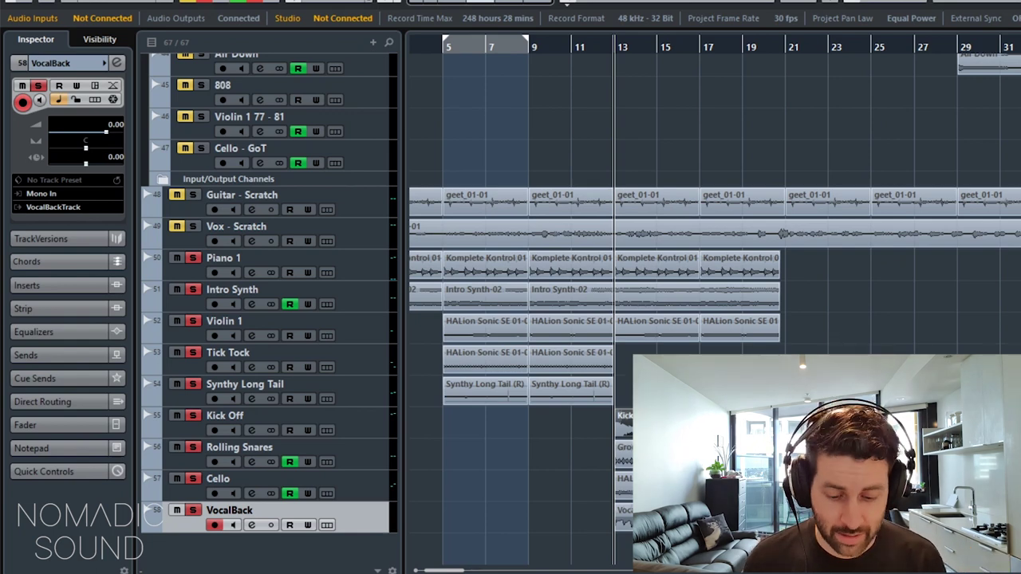
key(space)
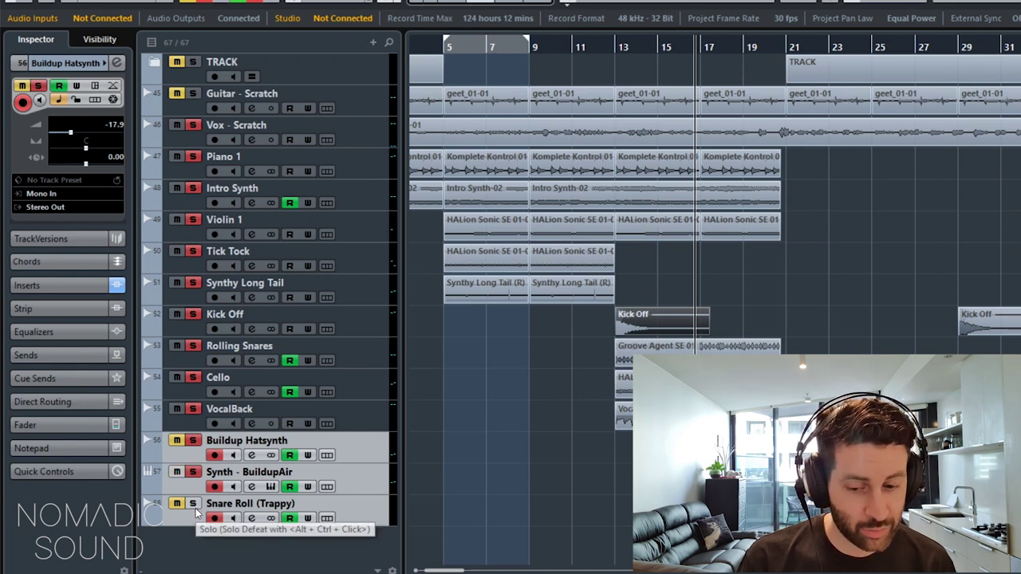
Solo only the three buildup tracks, including Snare Roll (Trappy), and audition them
click(195, 506)
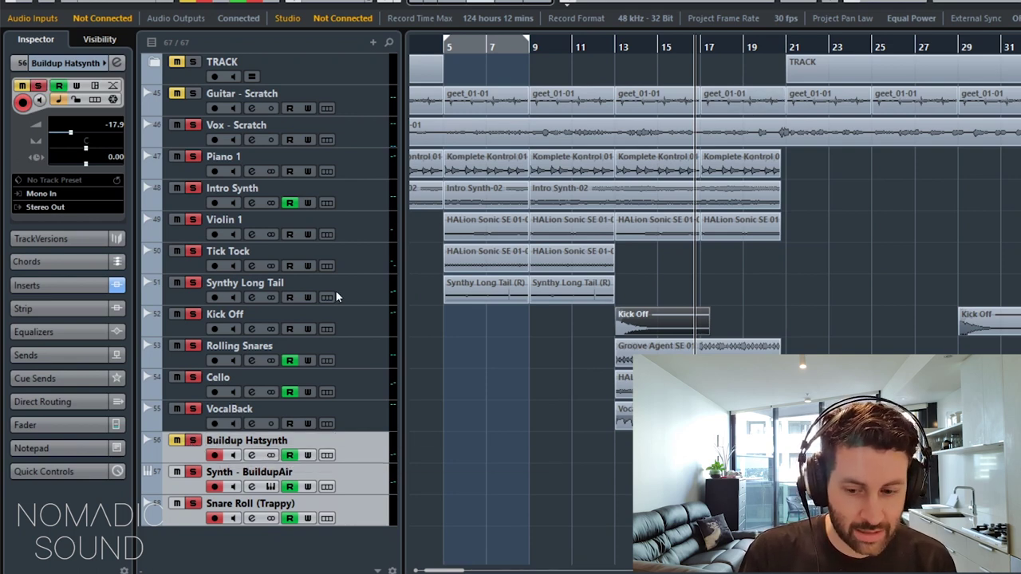
click(192, 440)
key(space)
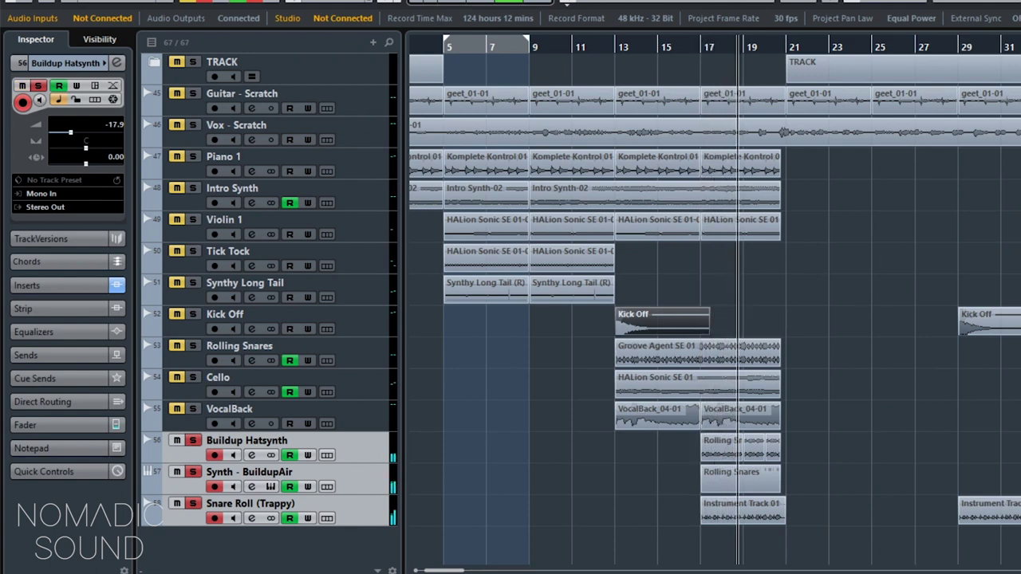
key(space)
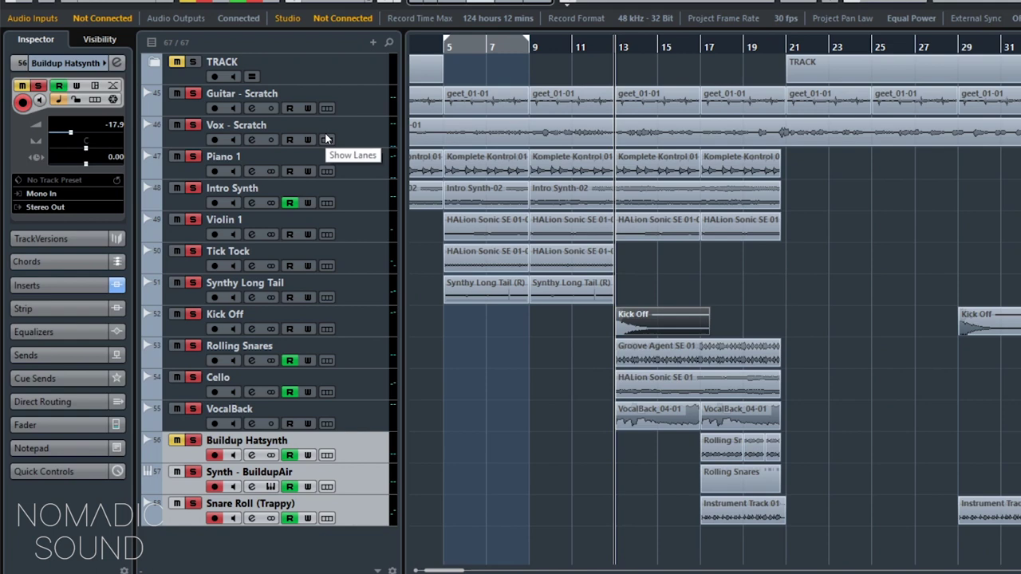
Play from bar 13, zoom in around bar 17, and place the cursor just before bar 21
key(space)
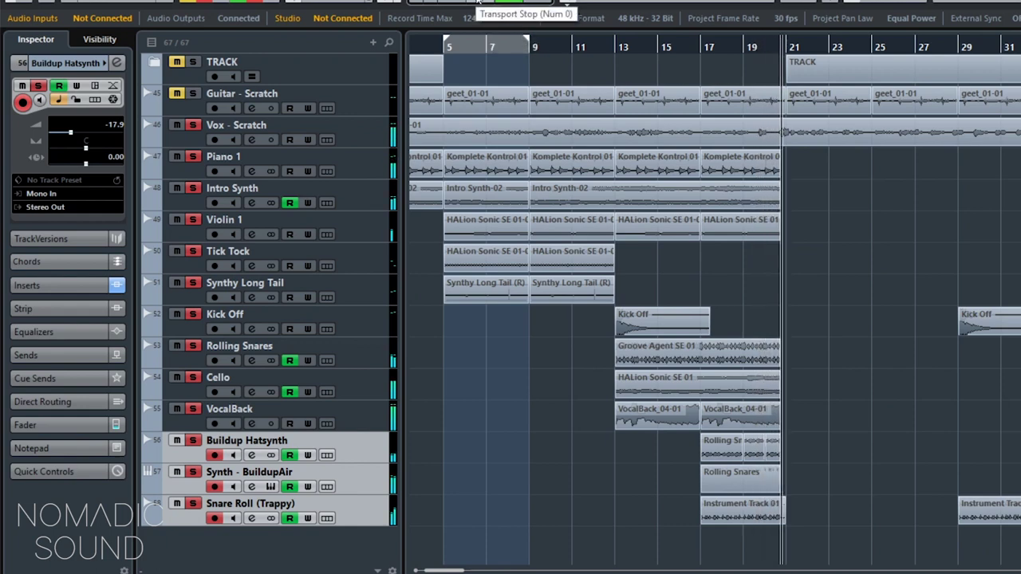
drag(706, 45, 679, 48)
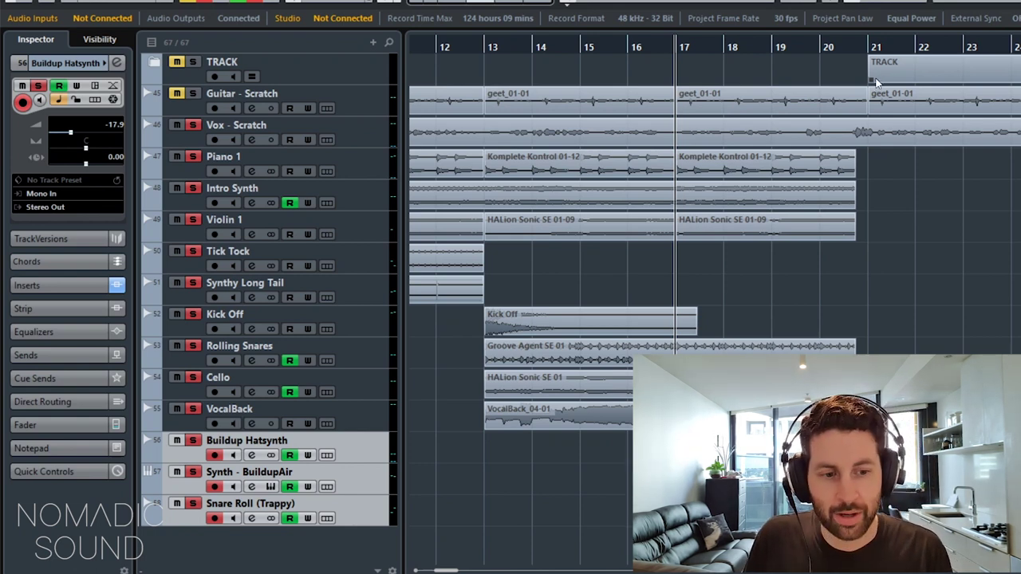
click(852, 47)
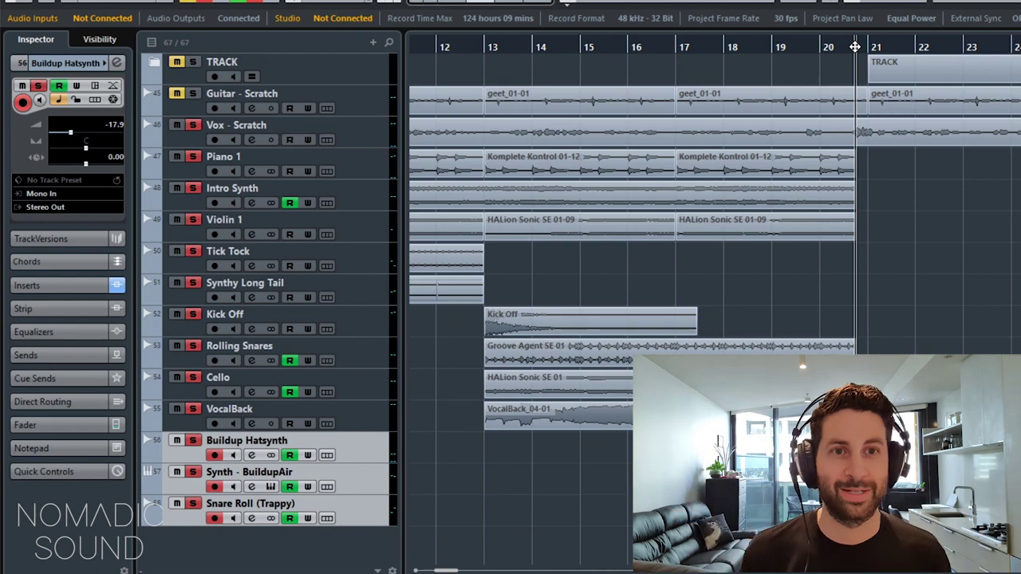
Zoom in on the chorus start, play from bar 17, then return the cursor to bar 21
drag(854, 47, 670, 550)
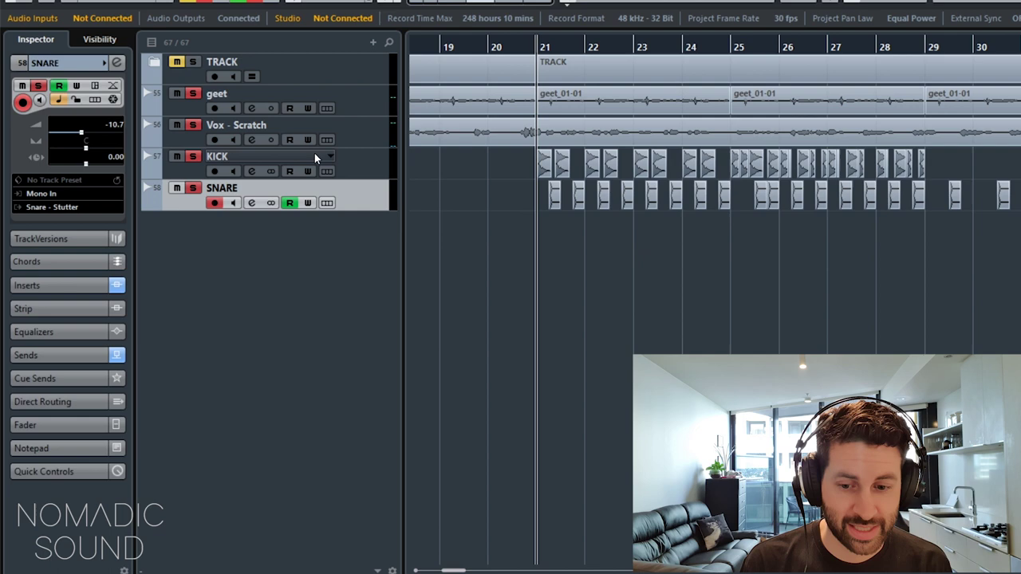
click(432, 49)
drag(431, 49, 599, 56)
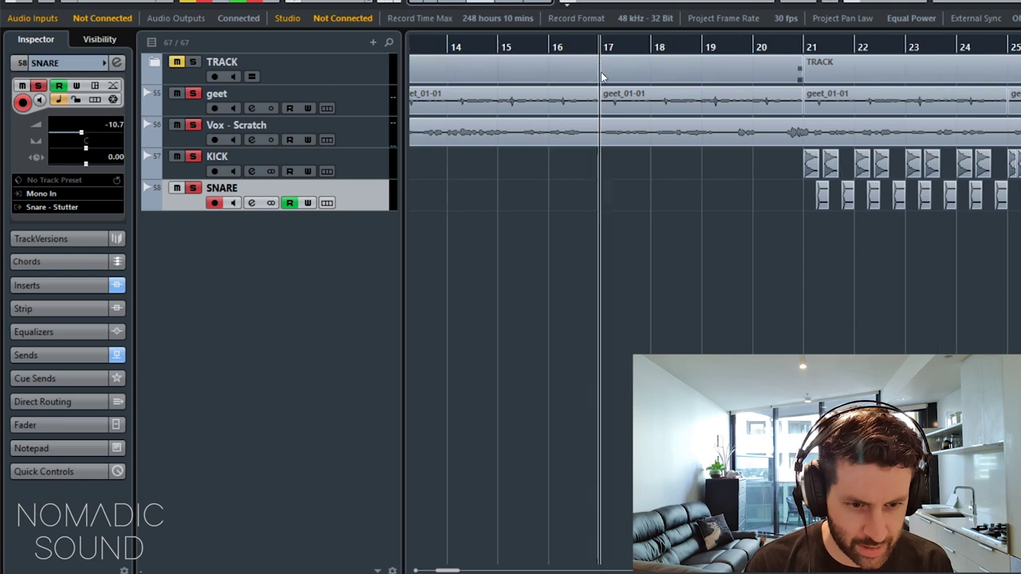
key(h)
key(space)
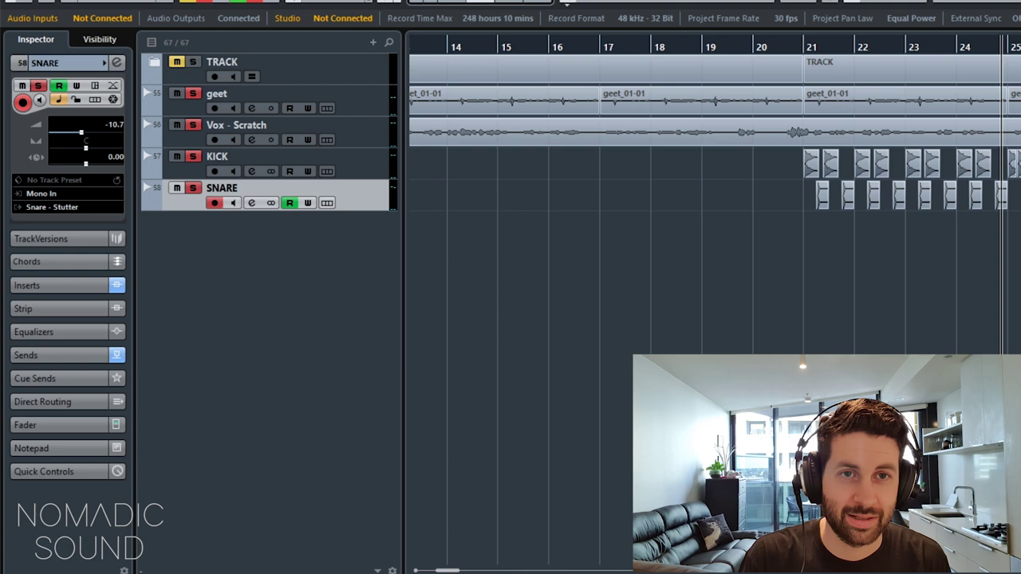
key(KP_1)
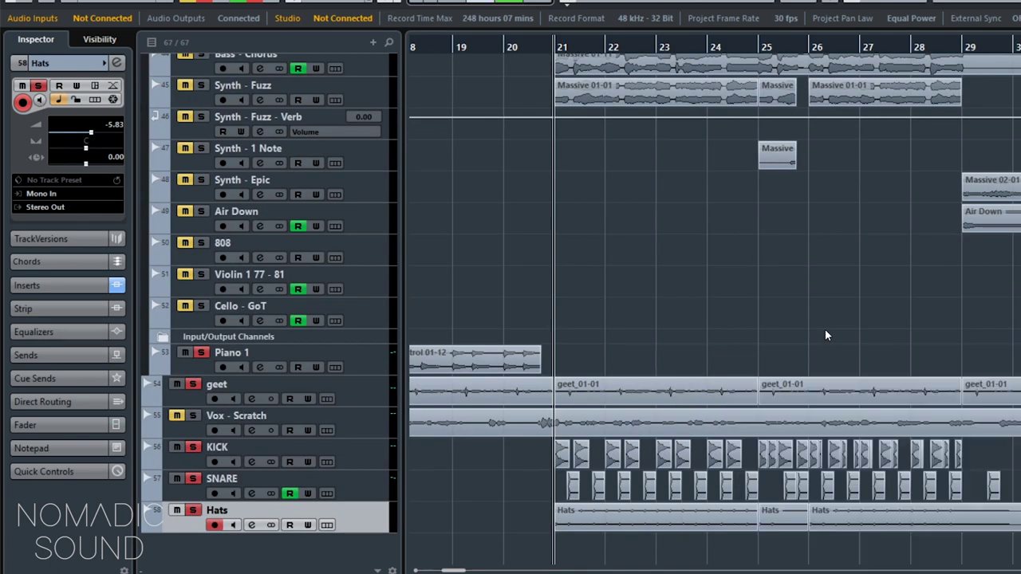
Play the chorus from bar 21 with the new Stutter Hats, then stop back at bar 21
key(space)
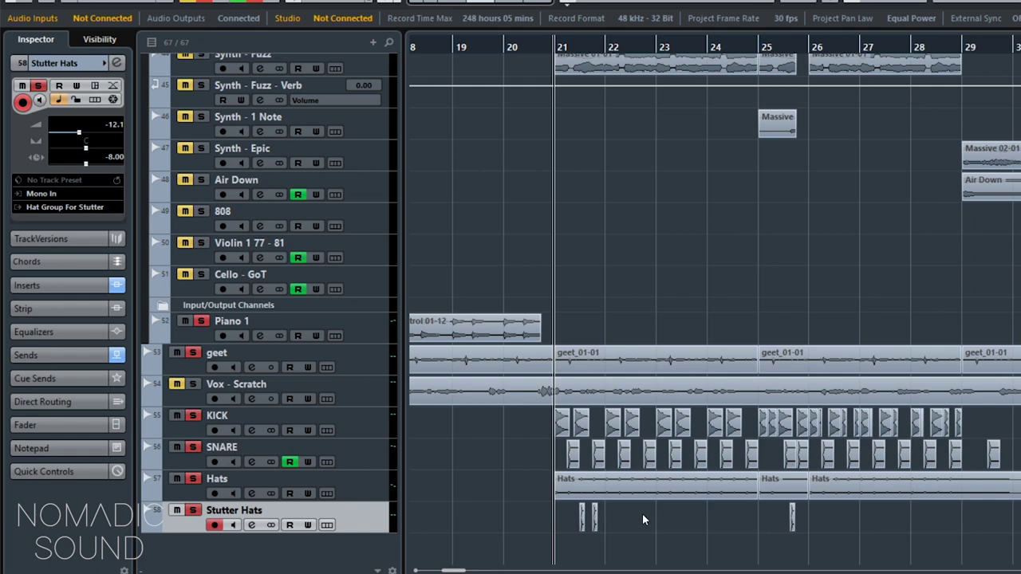
key(space)
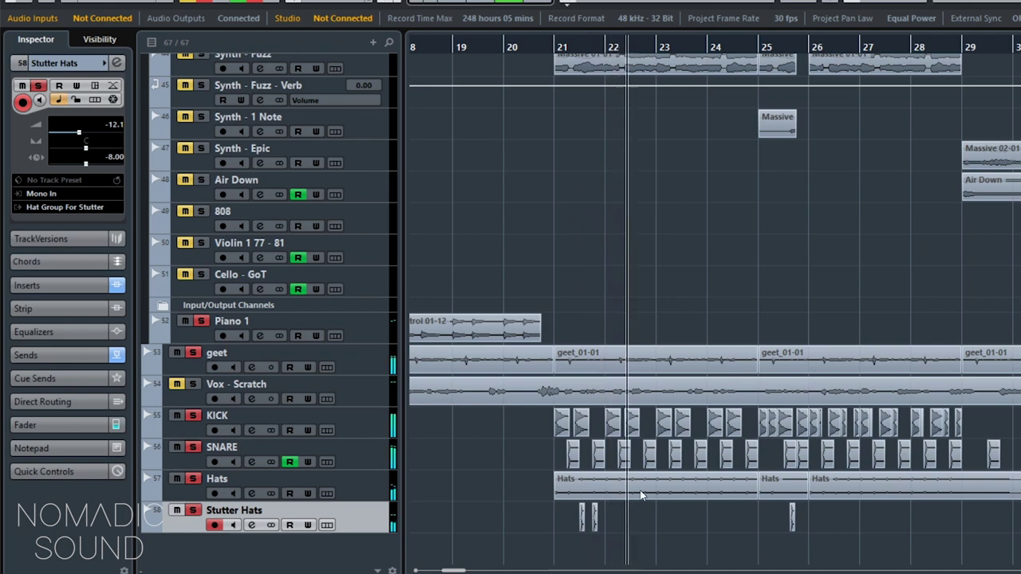
key(space)
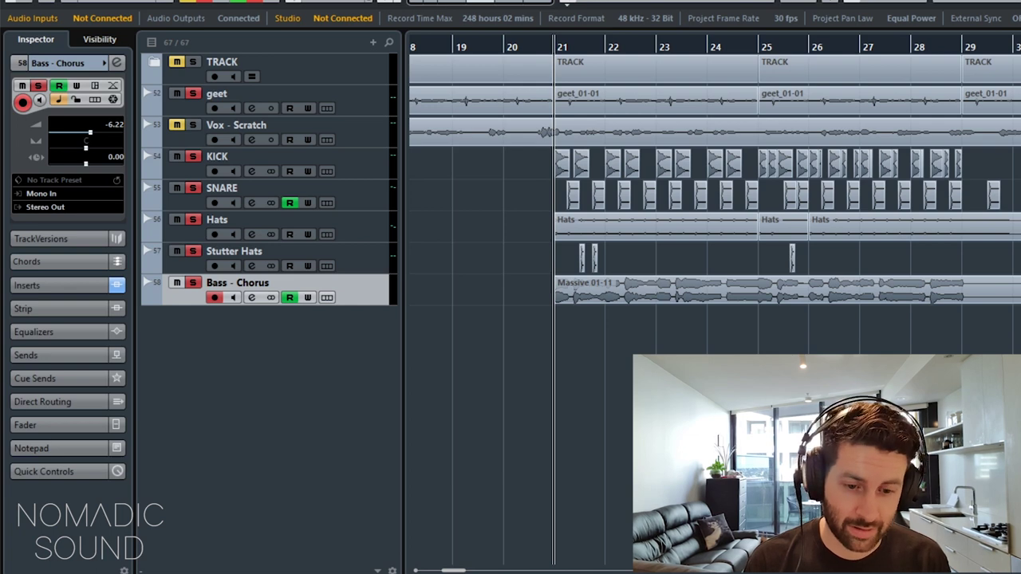
Audition the chorus with Bass - Chorus and Synth - Fuzz, taking the geet track out of solo
key(space)
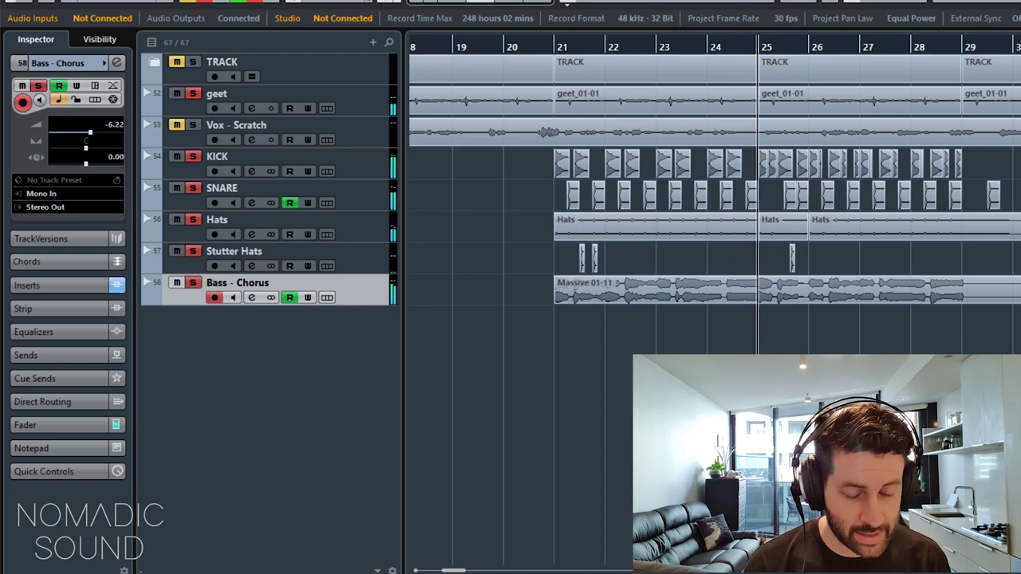
click(452, 49)
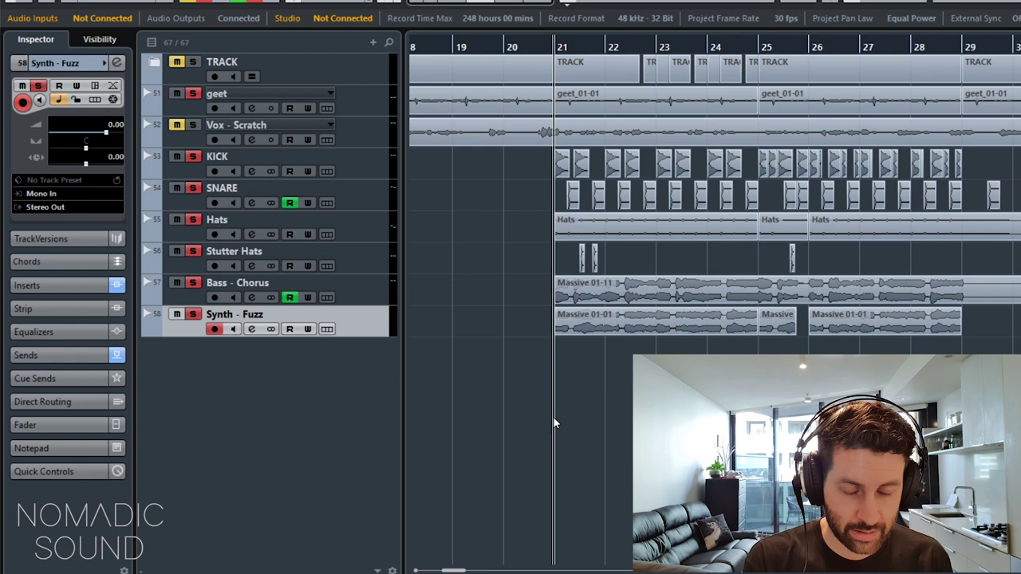
click(591, 322)
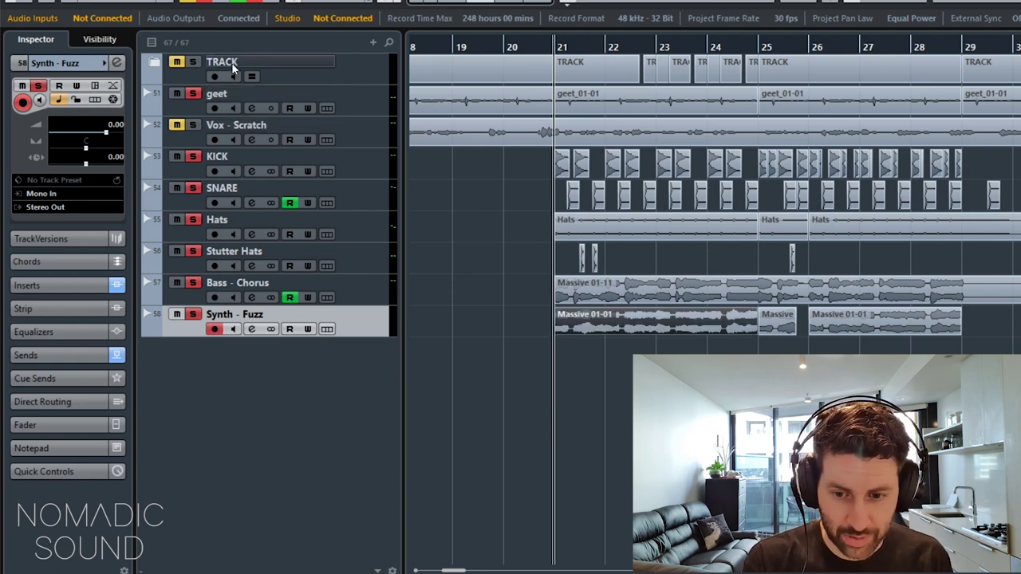
click(194, 94)
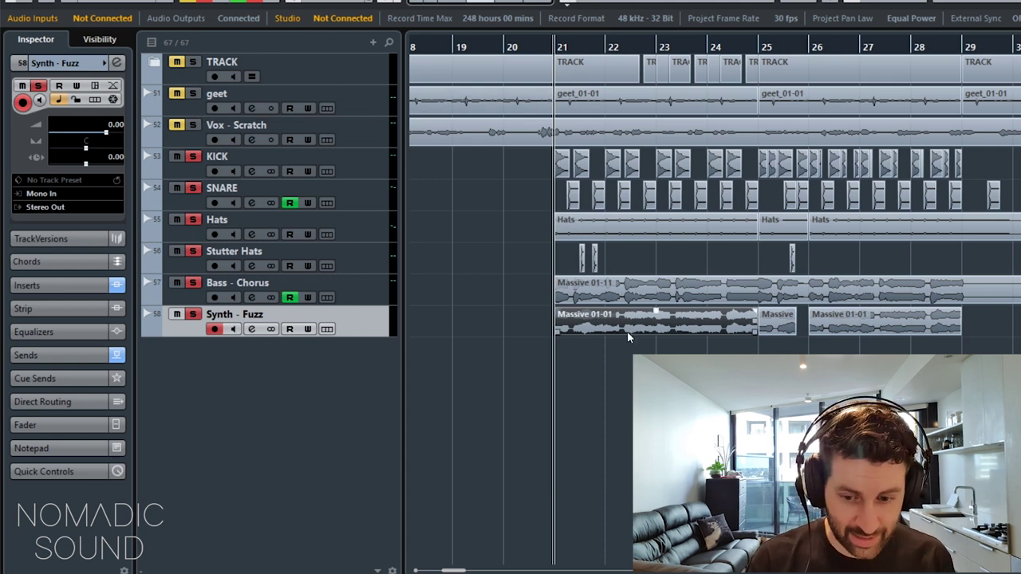
key(space)
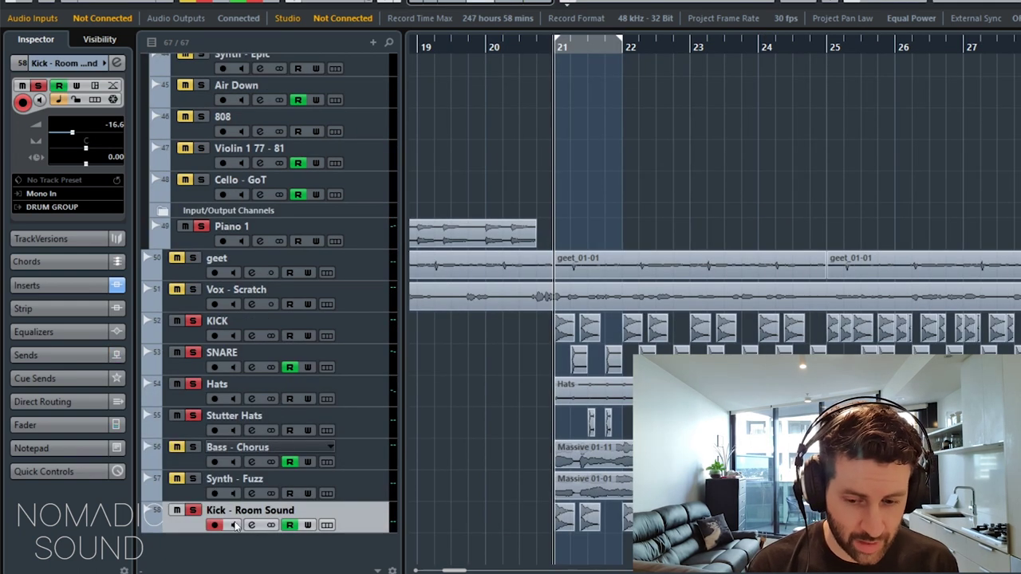
Solo Kick - Room Sound, loop bar 21 and adjust its level in the Inspector
click(191, 511)
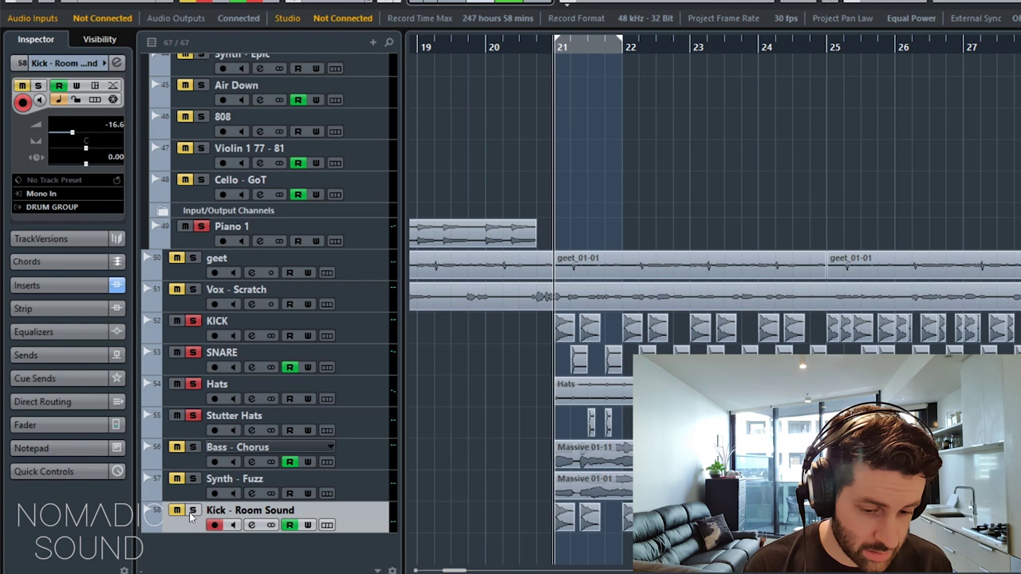
key(space)
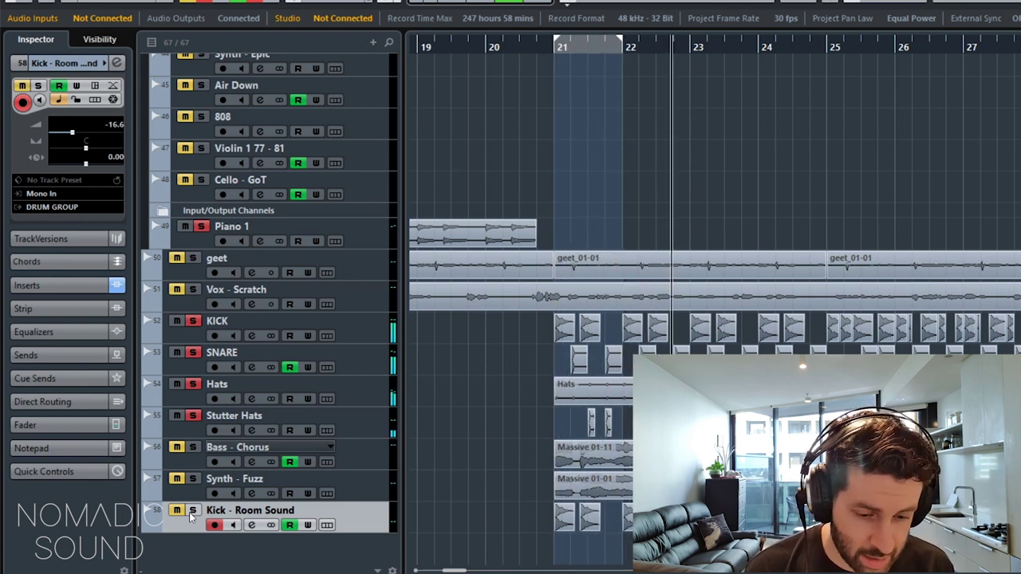
click(193, 511)
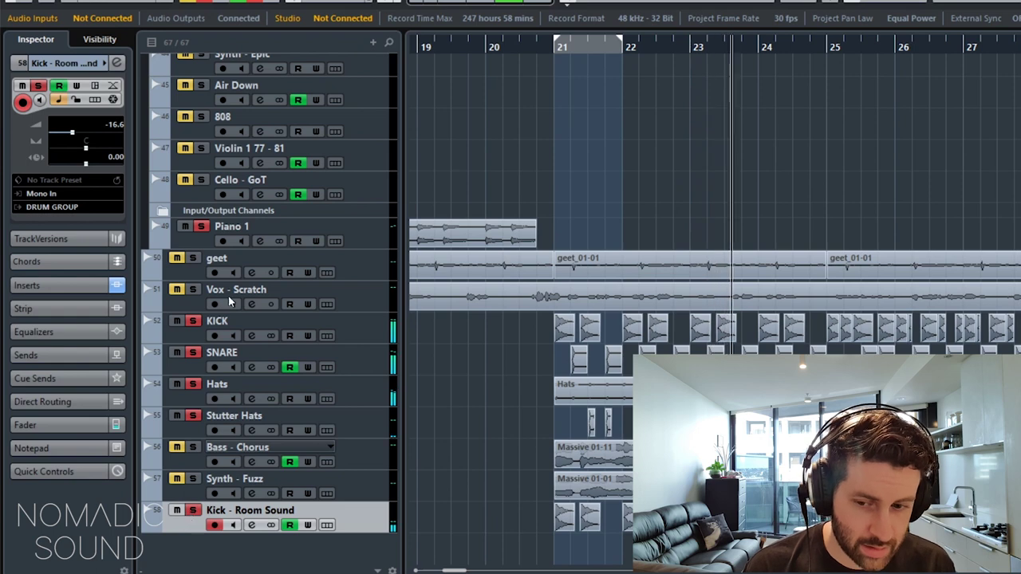
click(553, 47)
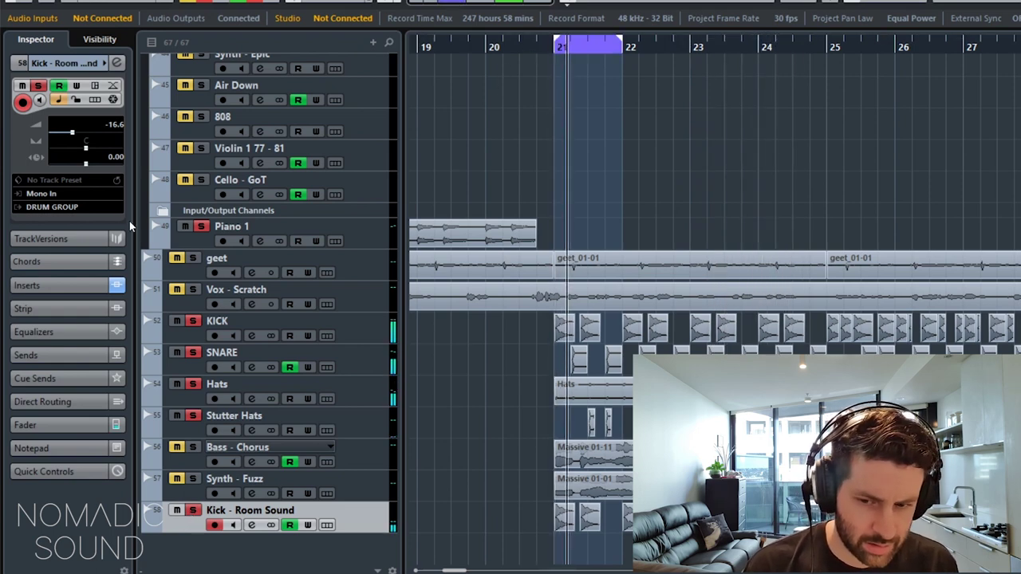
drag(76, 138, 93, 139)
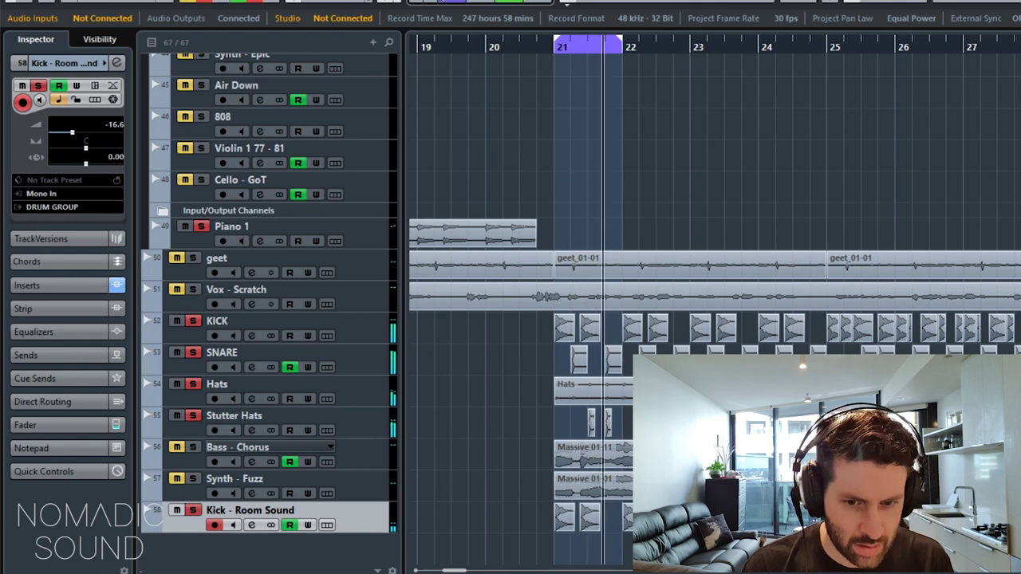
key(slash)
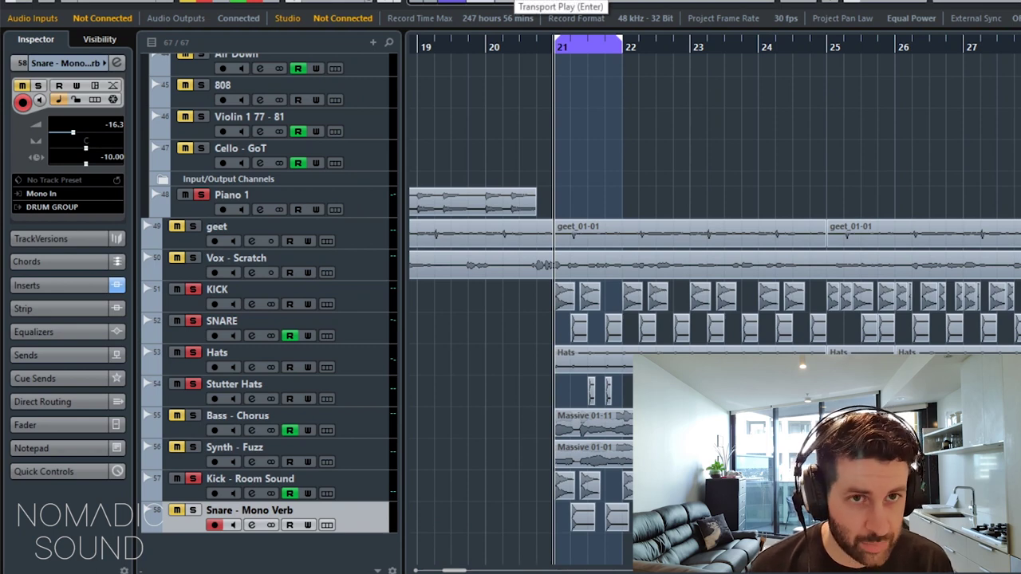
Solo Snare - Mono Verb and Synth - Fuzz and play the soloed chorus parts from bar 21
click(558, 1)
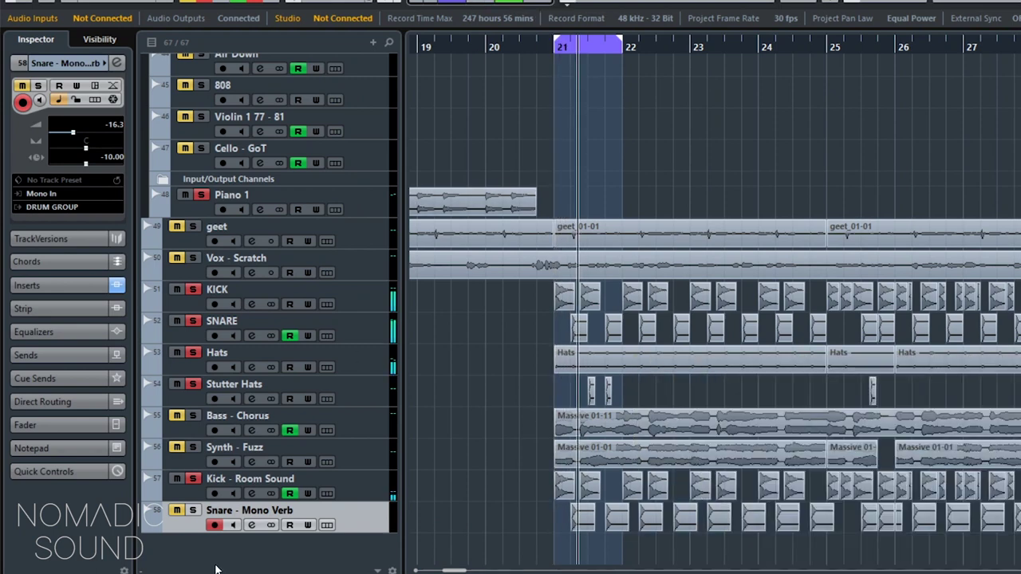
click(194, 510)
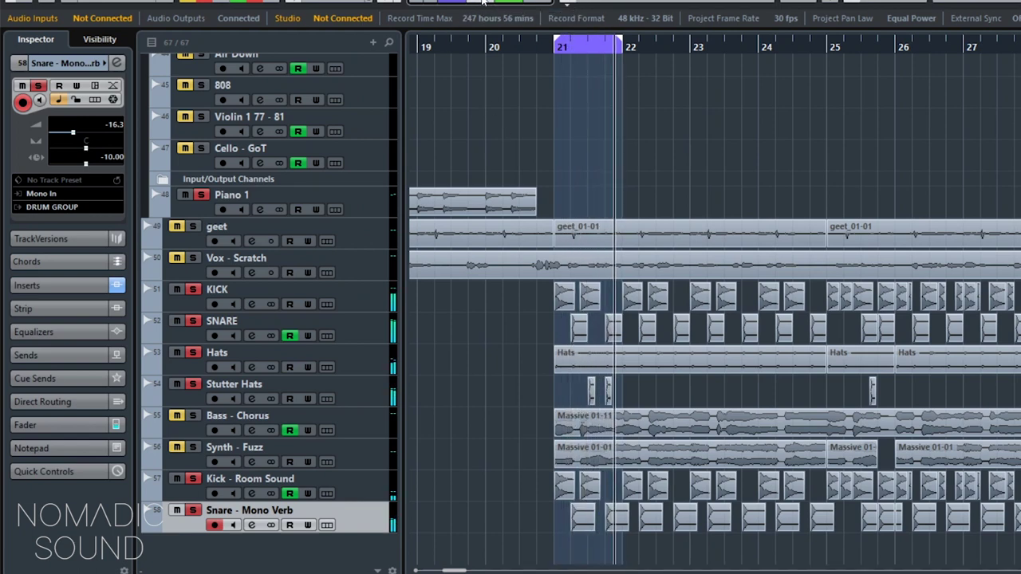
click(192, 447)
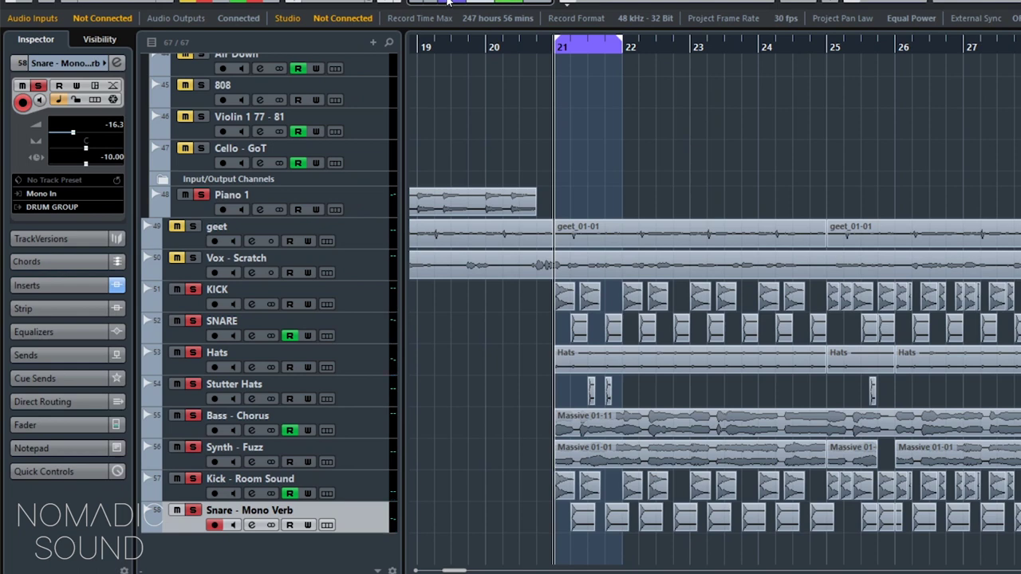
key(space)
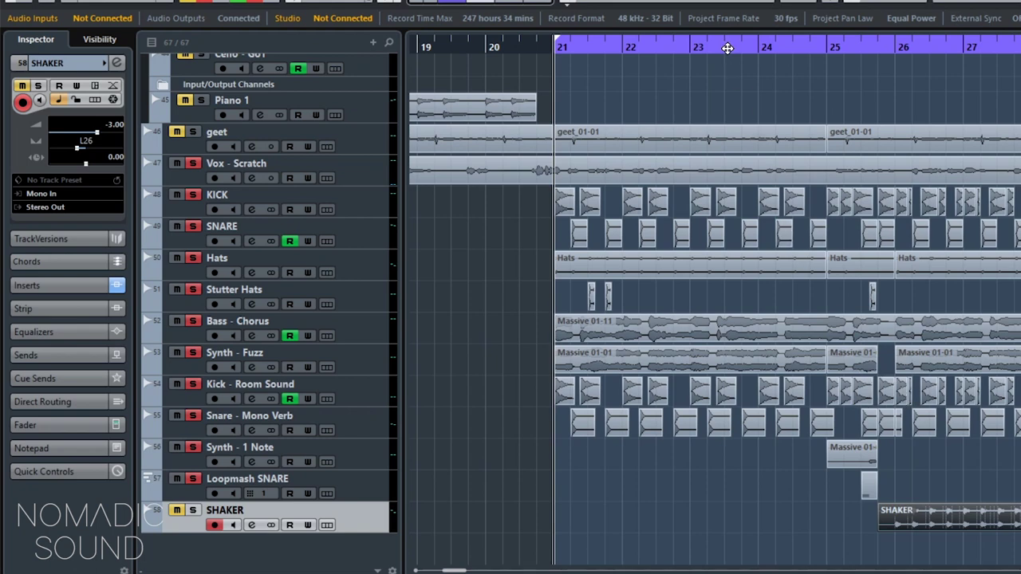
Play the full chorus from around bar 23 with the SHAKER track unmuted, then stop
click(691, 47)
key(space)
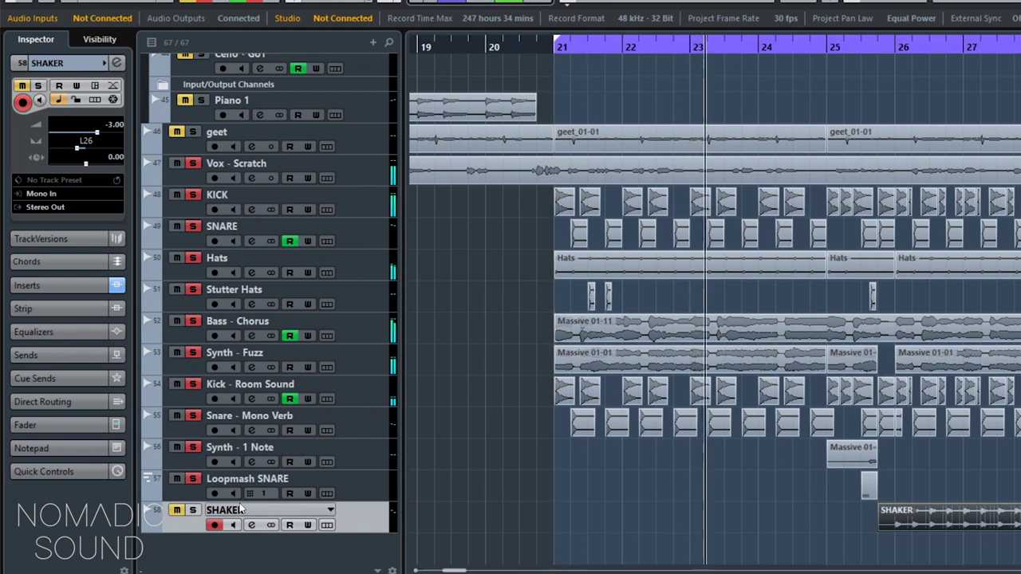
click(179, 511)
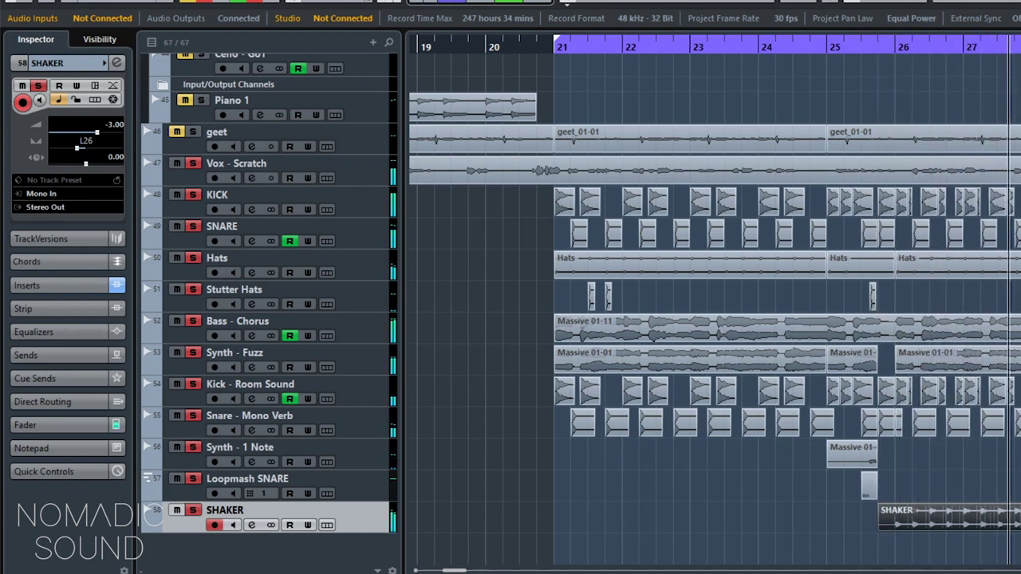
click(479, 1)
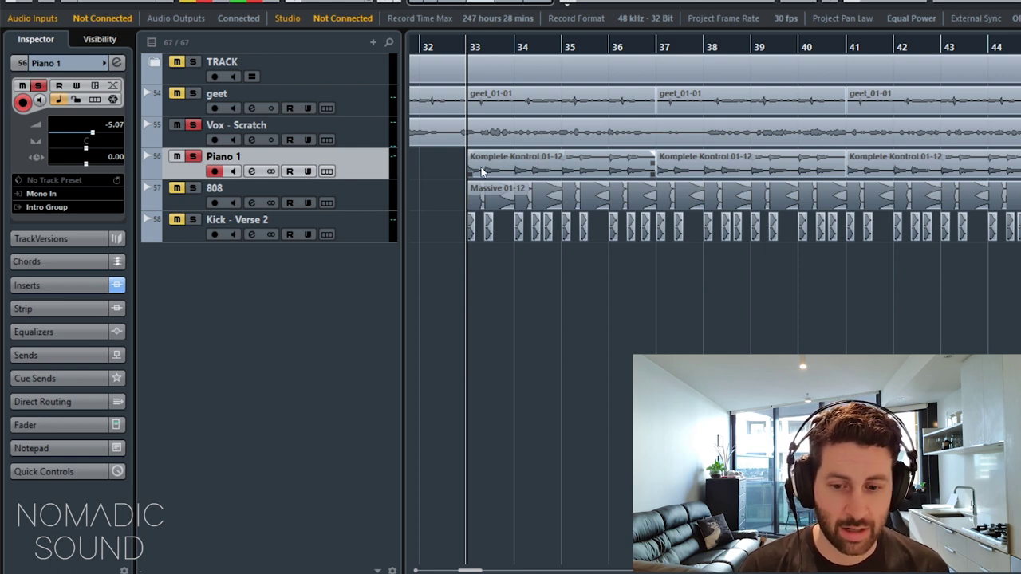
Unmute and solo the 808 and Kick - Verse 2 tracks
click(367, 194)
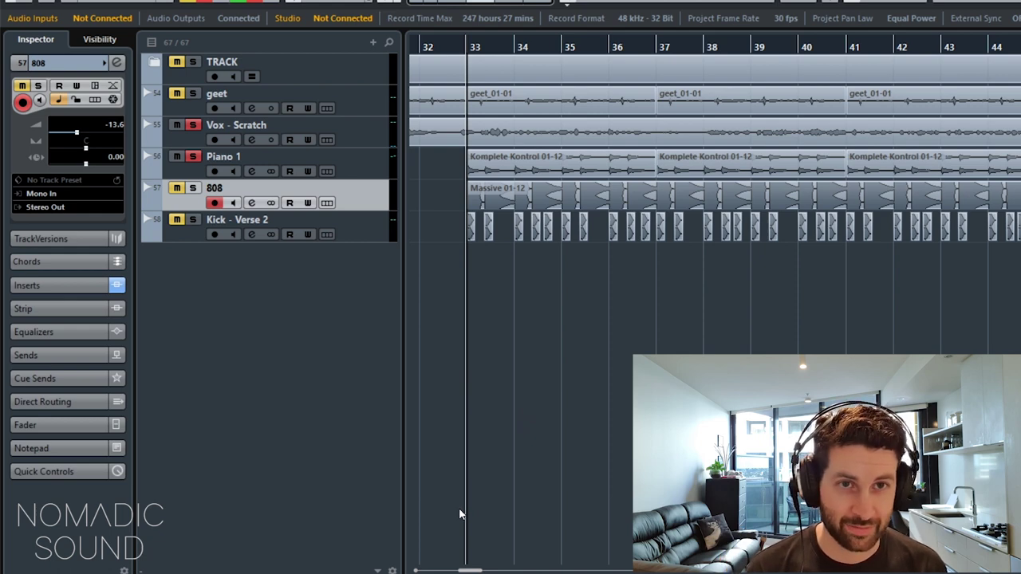
key(Up)
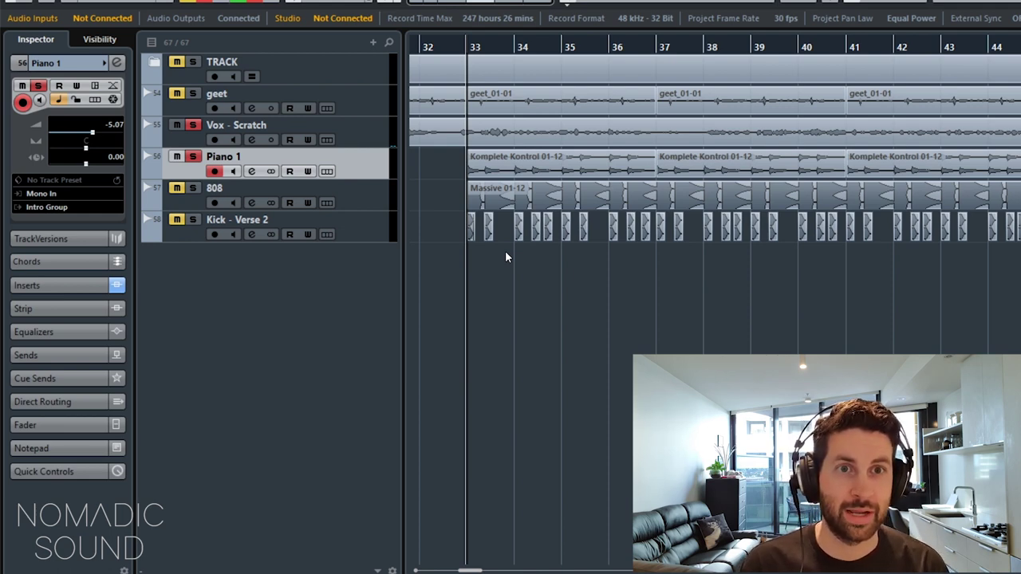
click(177, 188)
click(192, 188)
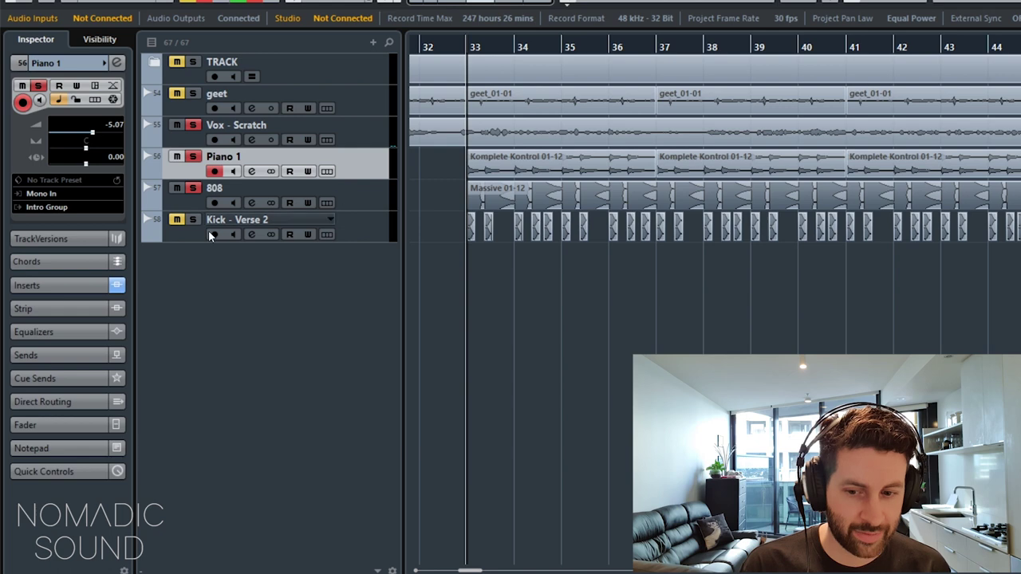
click(177, 220)
click(193, 220)
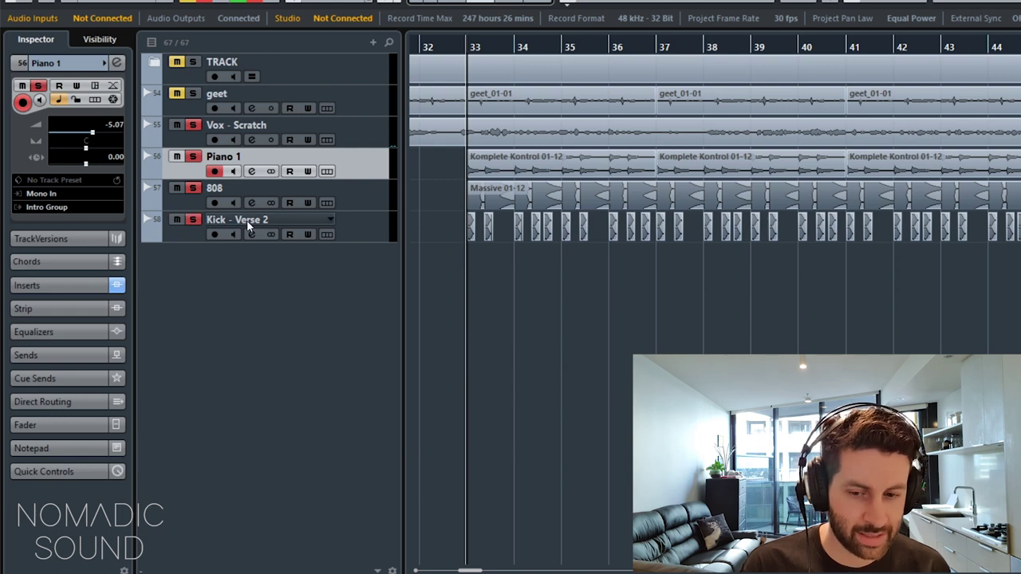
Select the Kick - Verse 2 and 808 tracks and audition the verse, then stop
click(669, 235)
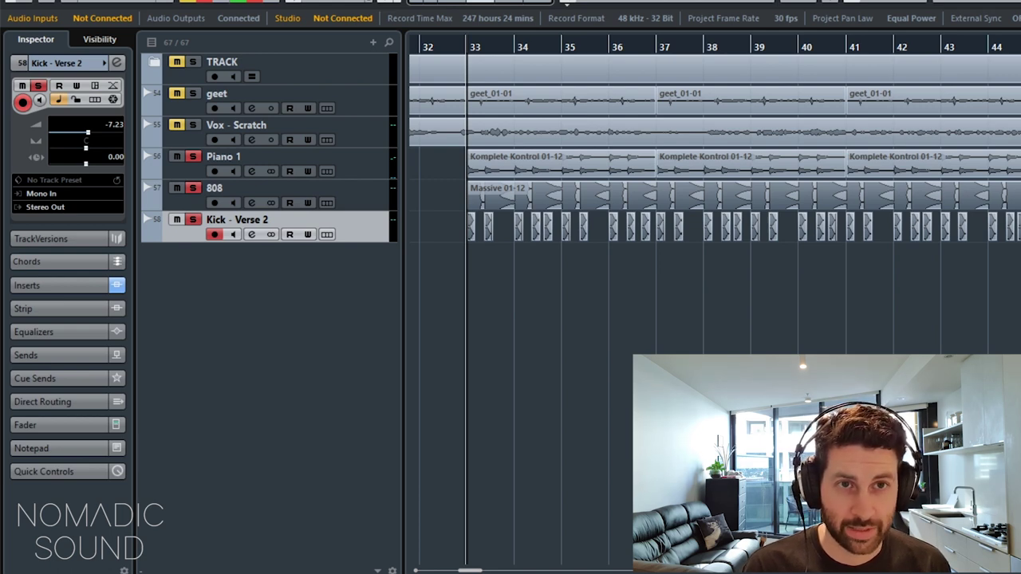
click(372, 197)
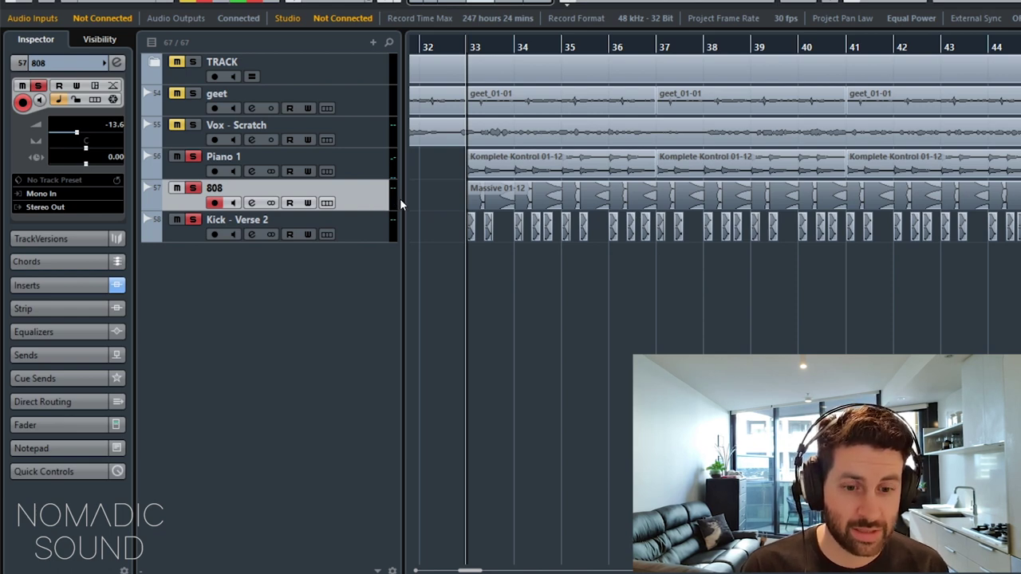
click(506, 3)
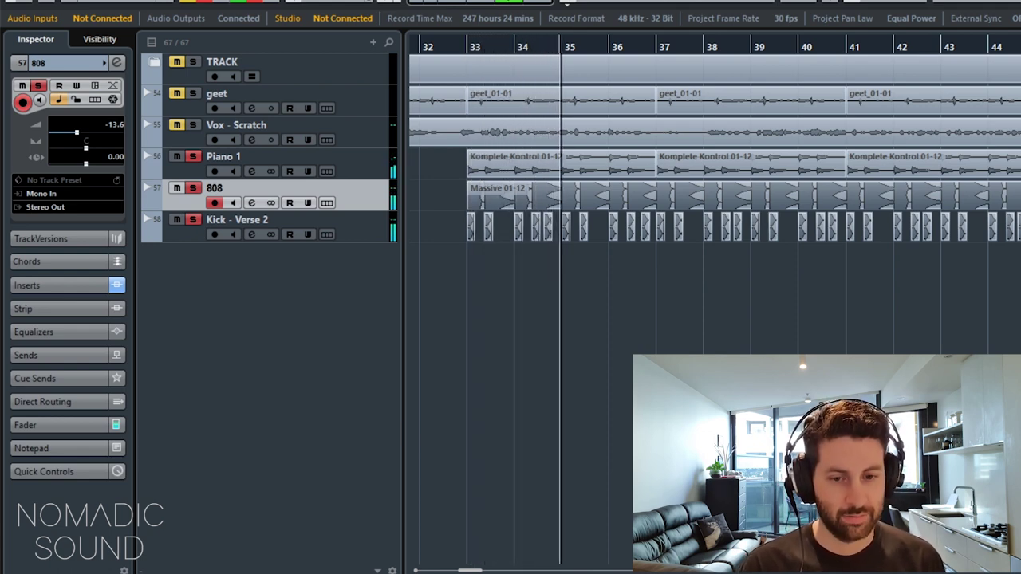
click(488, 3)
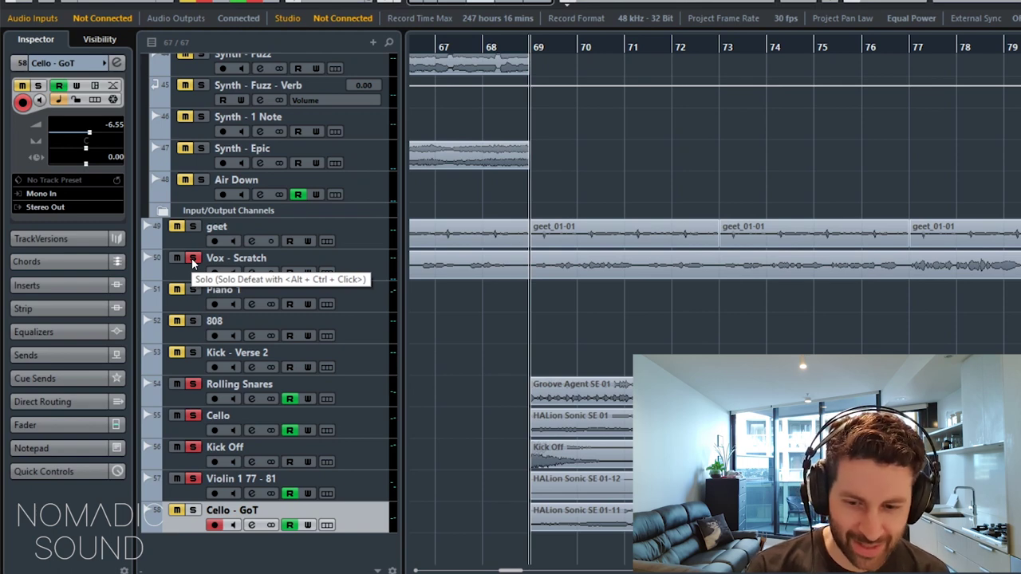
Unsolo Vox - Scratch and play the bridge strings and percussion from bar 69
click(193, 261)
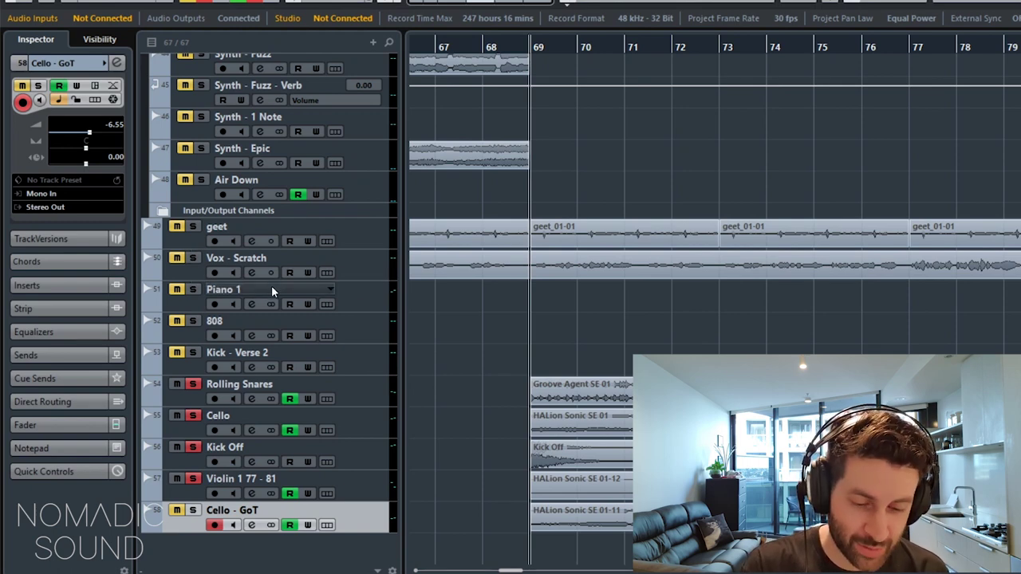
click(381, 384)
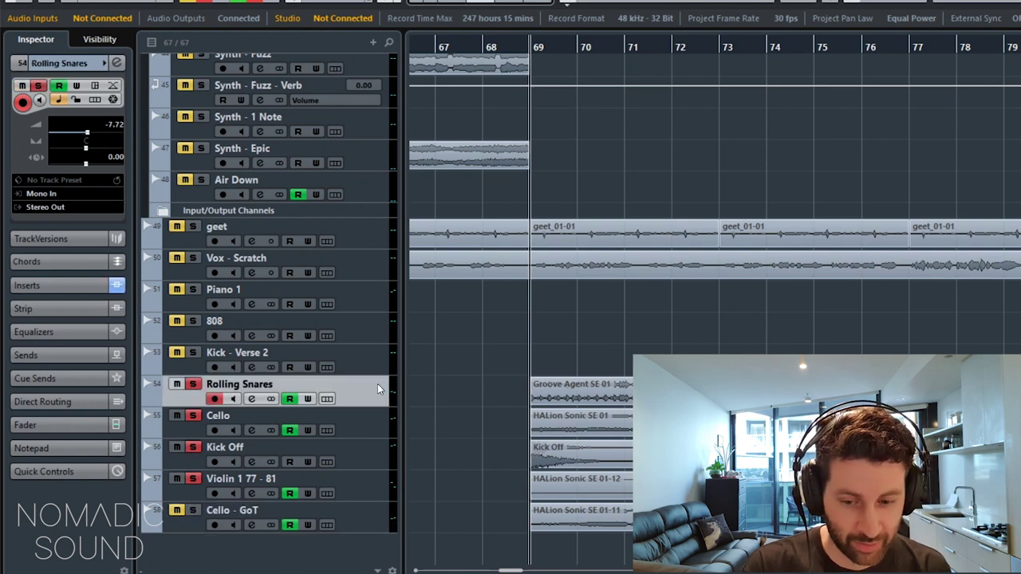
click(377, 448)
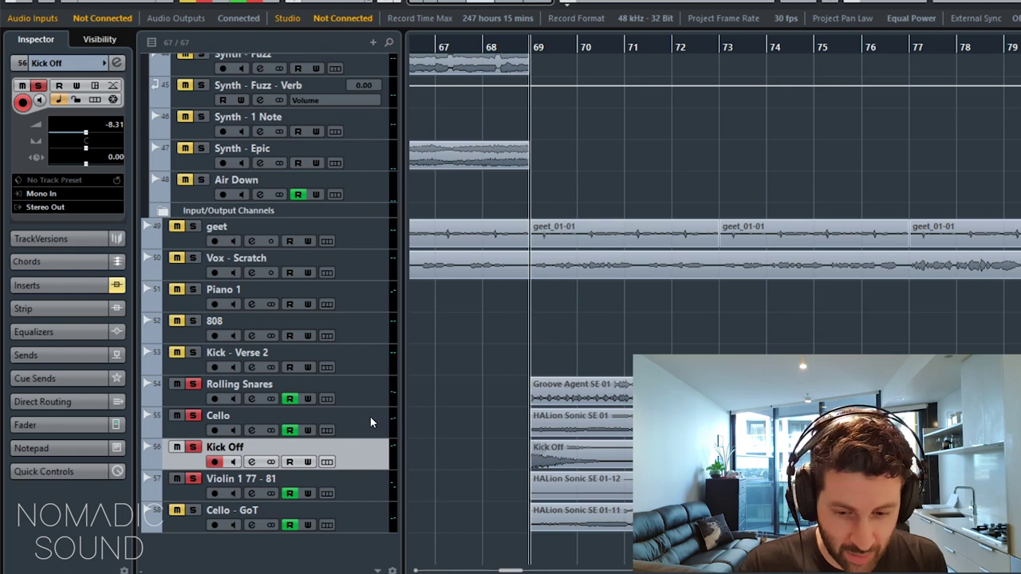
click(370, 416)
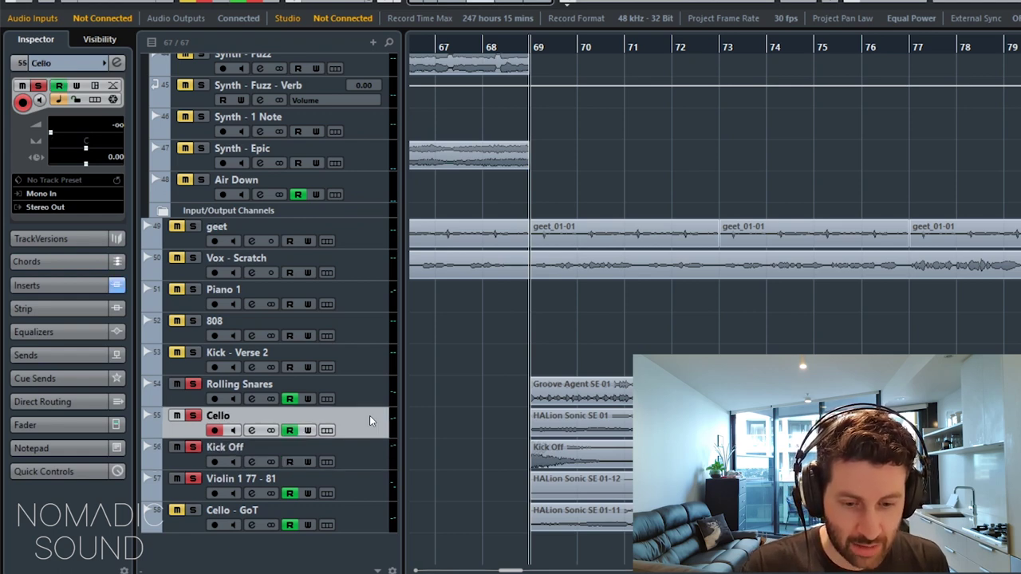
key(space)
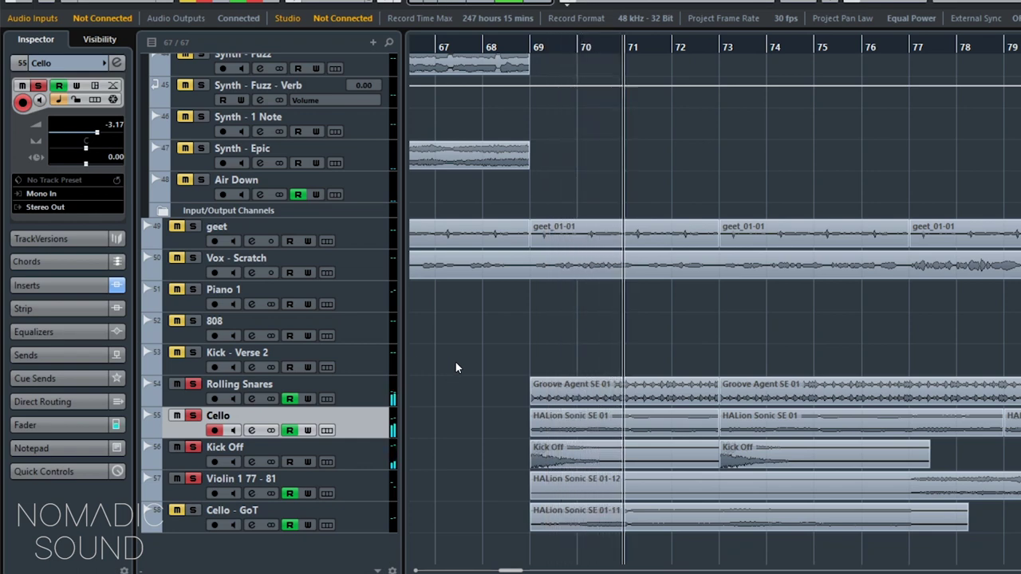
click(483, 3)
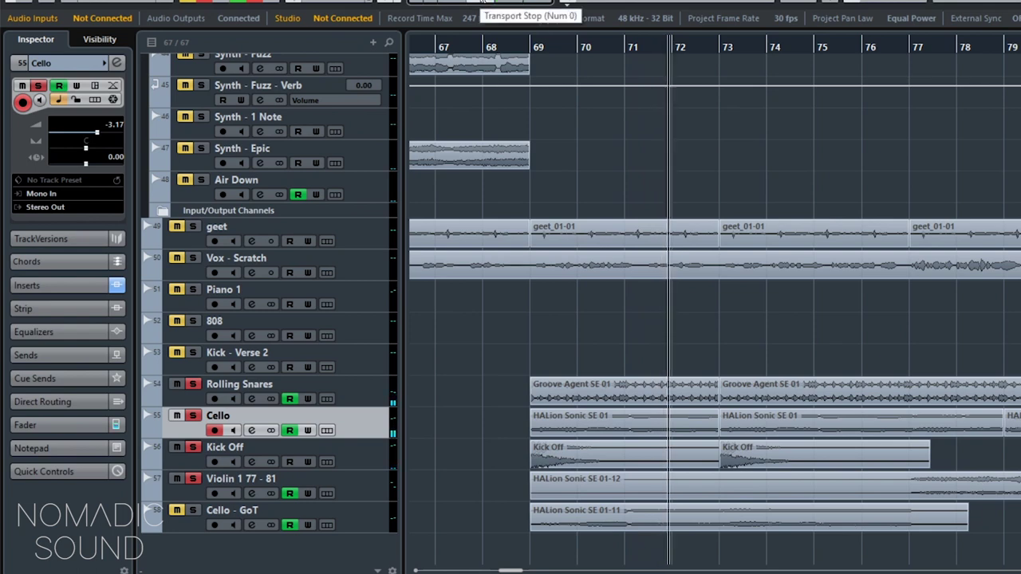
click(483, 3)
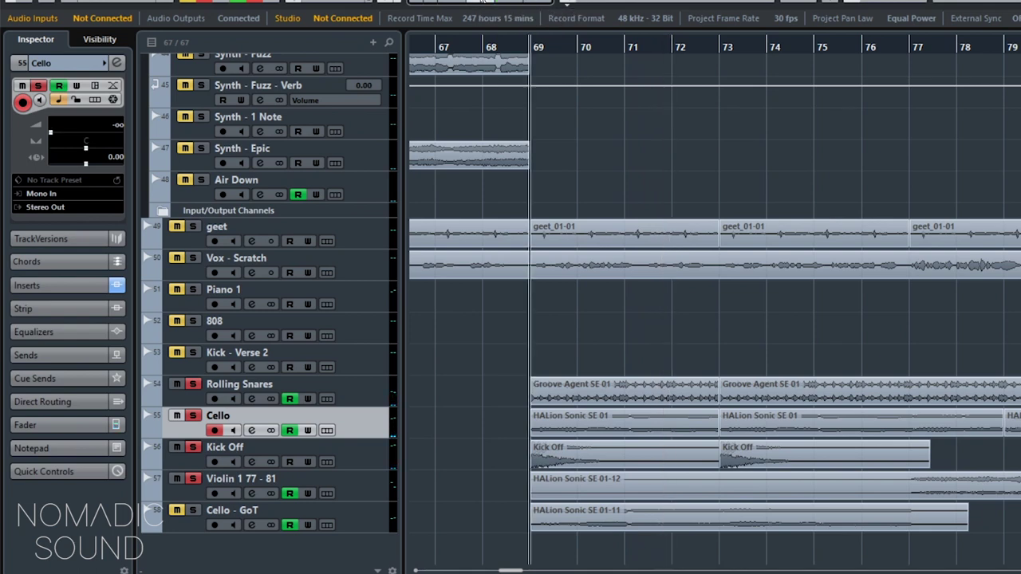
Solo Cello - GoT and replay the bridge from bar 69
click(192, 511)
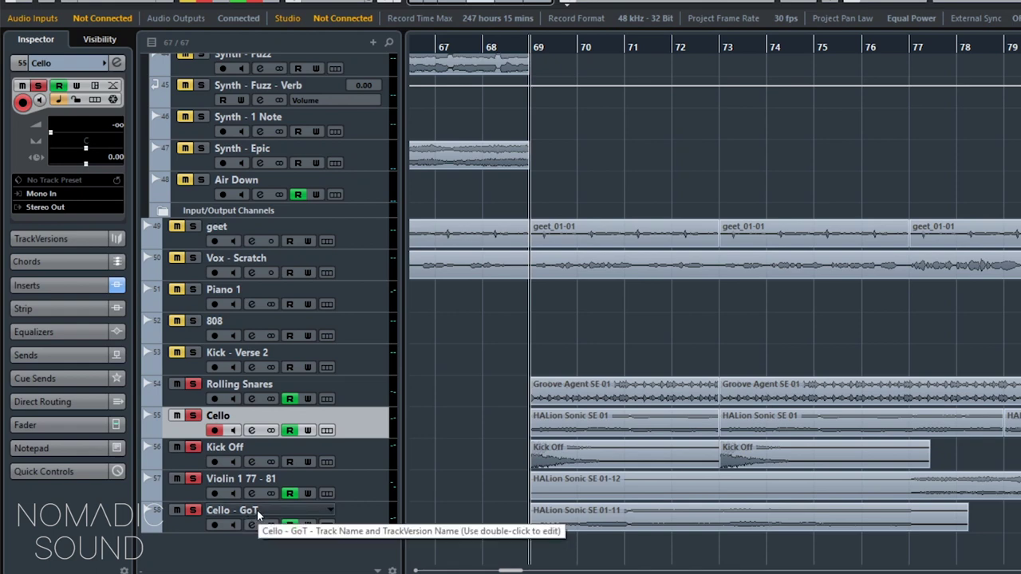
key(space)
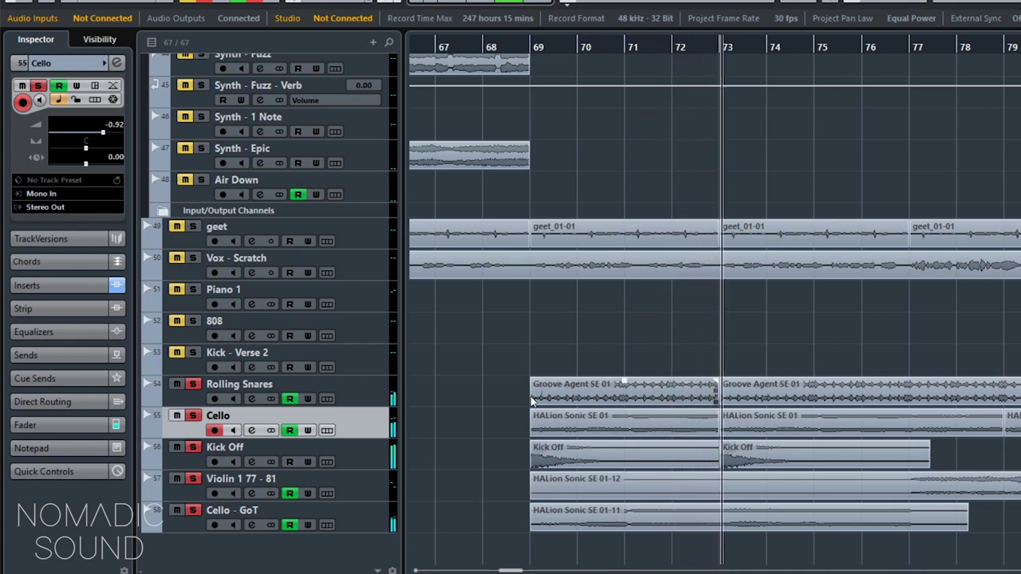
key(space)
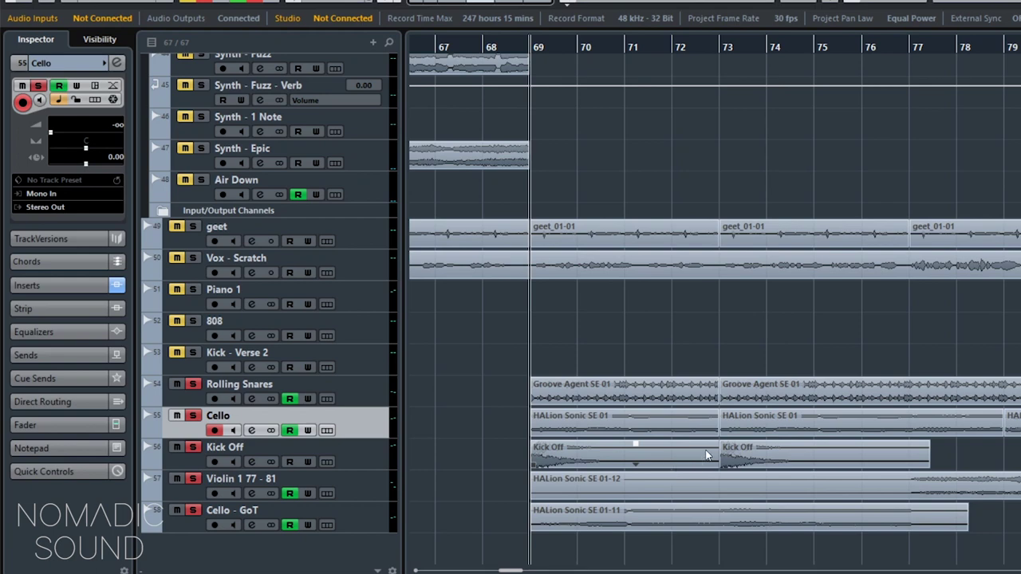
drag(484, 358, 656, 439)
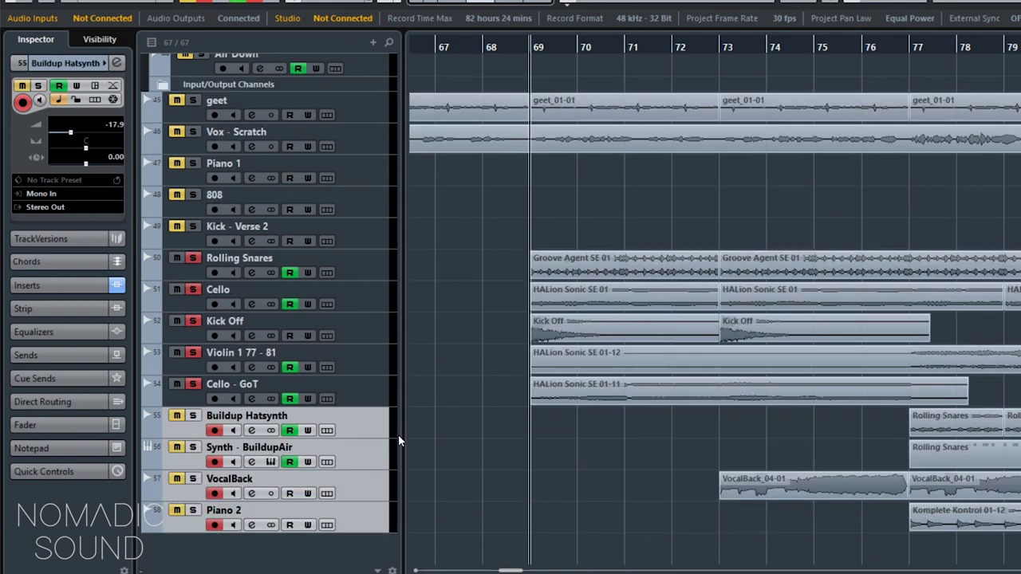
Solo Buildup Hatsynth, leaving VocalBack and Piano 2 out of the solo
click(192, 479)
click(192, 479)
click(193, 416)
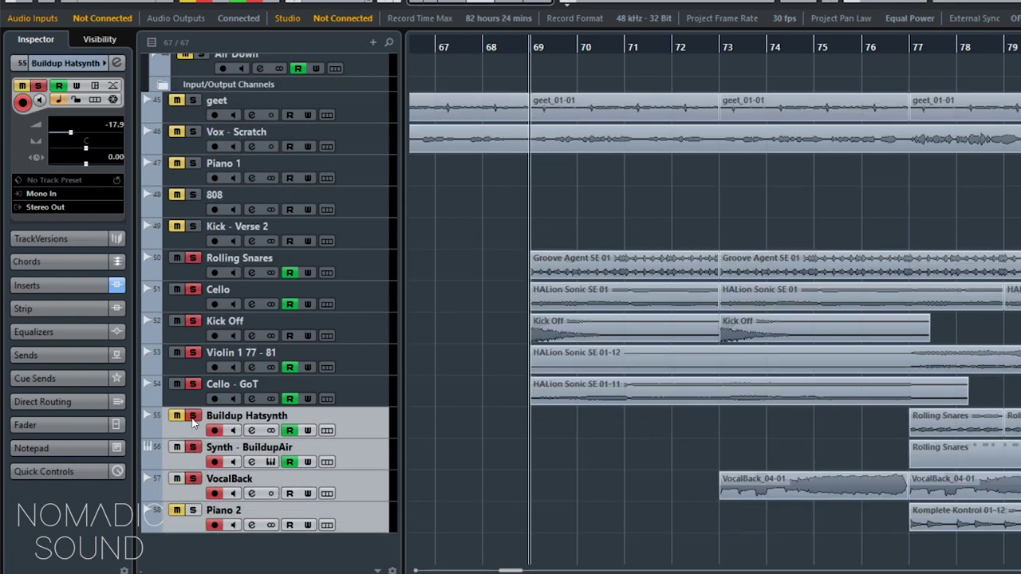
click(192, 510)
click(193, 511)
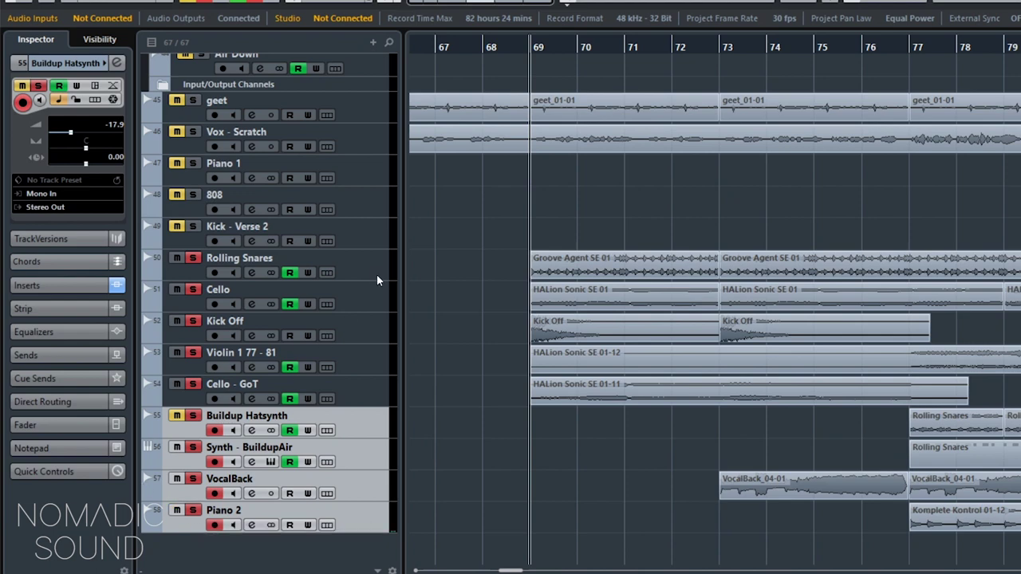
Play the build-up from bar 69, stop, and bring bars 77–89 into view
key(space)
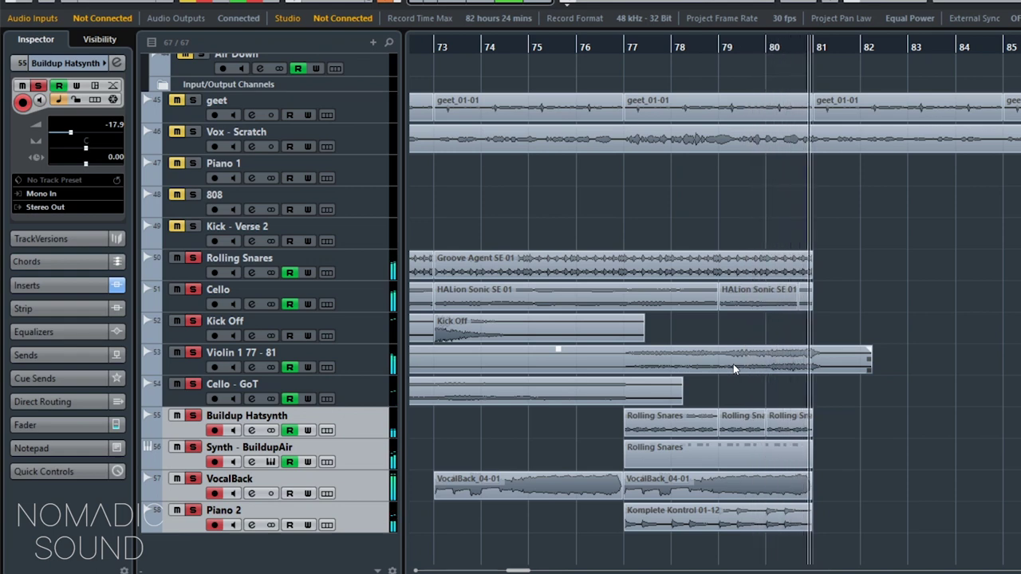
key(space)
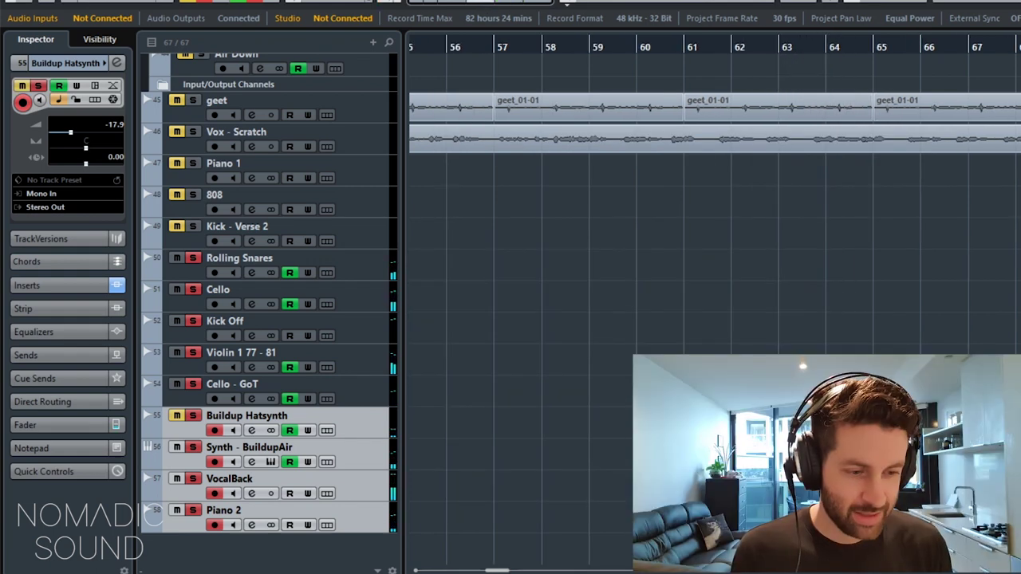
scroll(715, 299, right, 10)
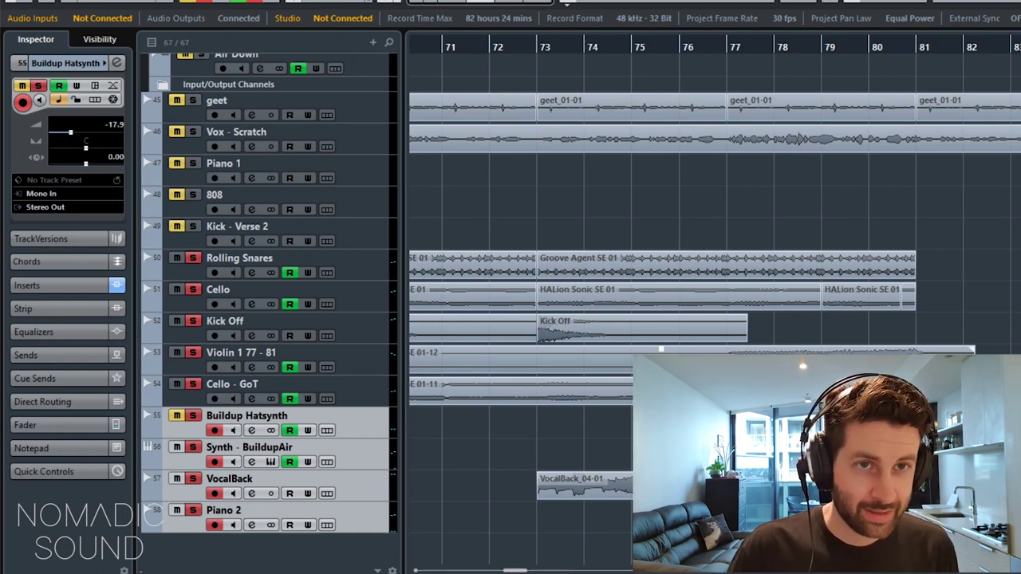
drag(1015, 210, 1020, 240)
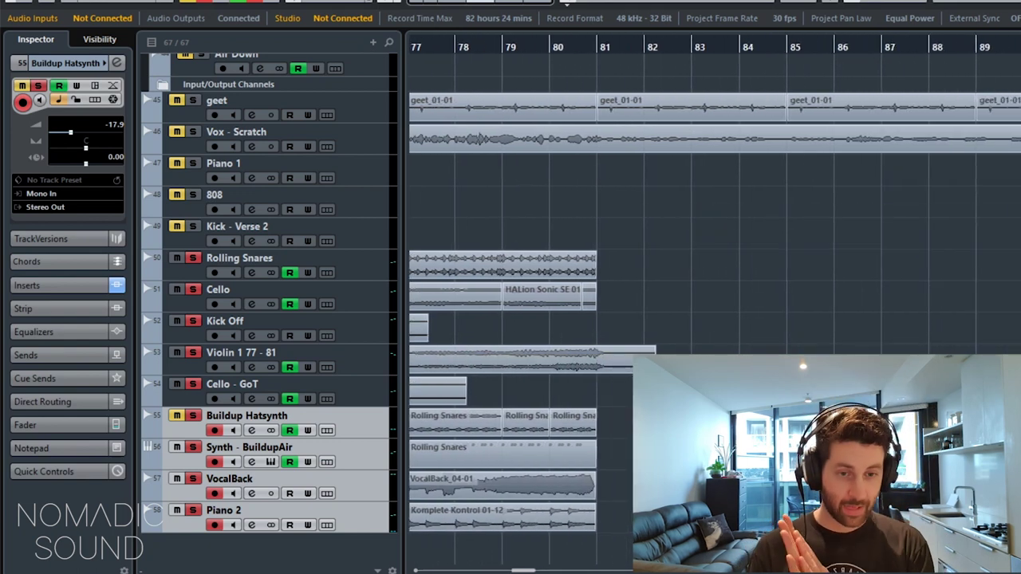
scroll(716, 235, down, 1)
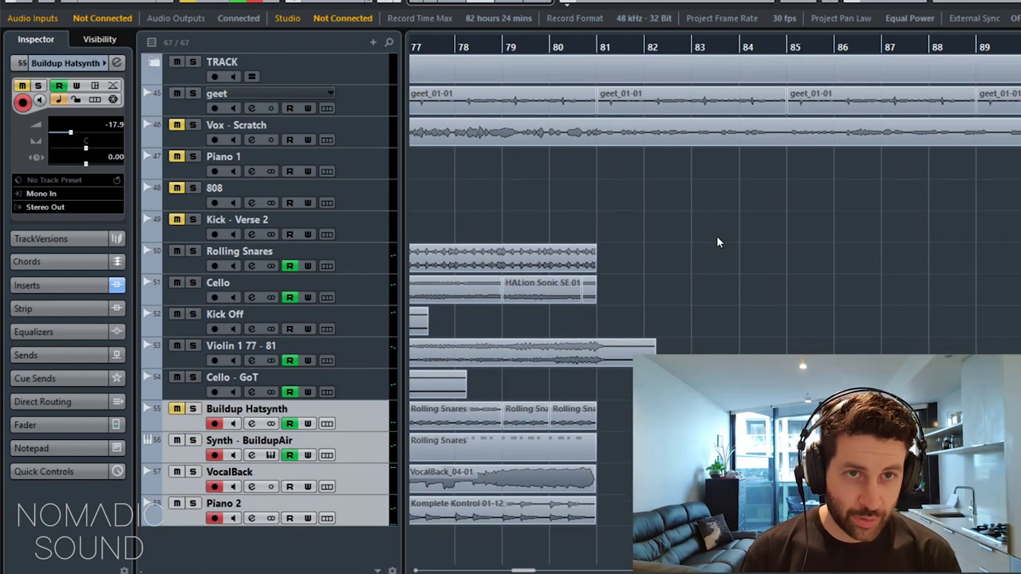